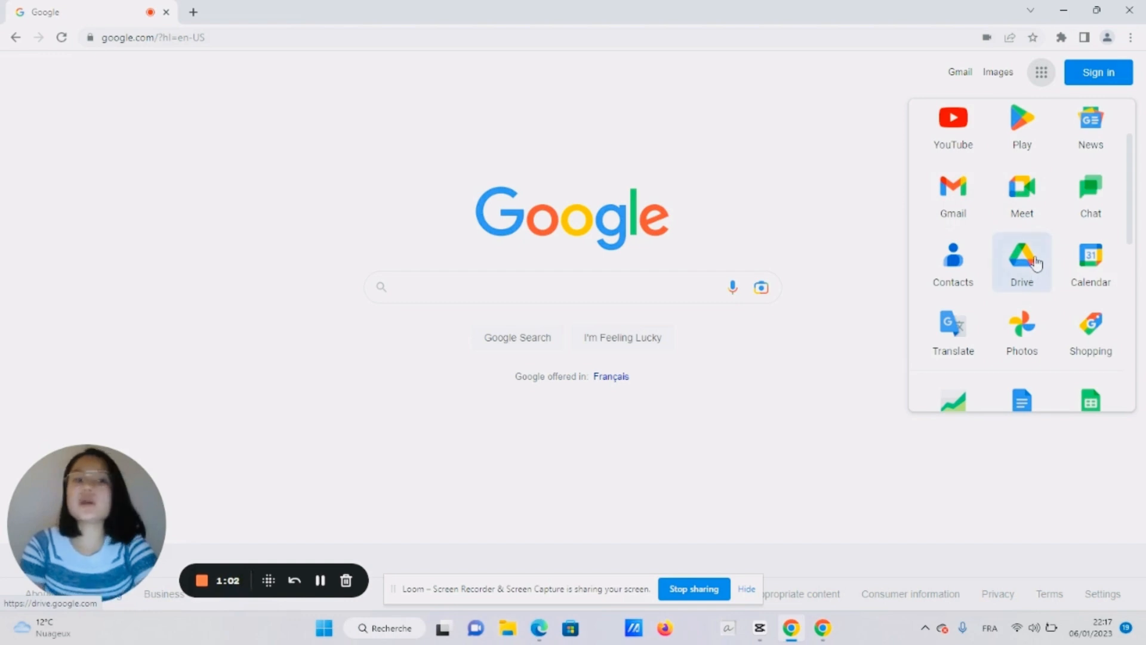
Sign in to Google Drive with the second account and its password
click(1022, 260)
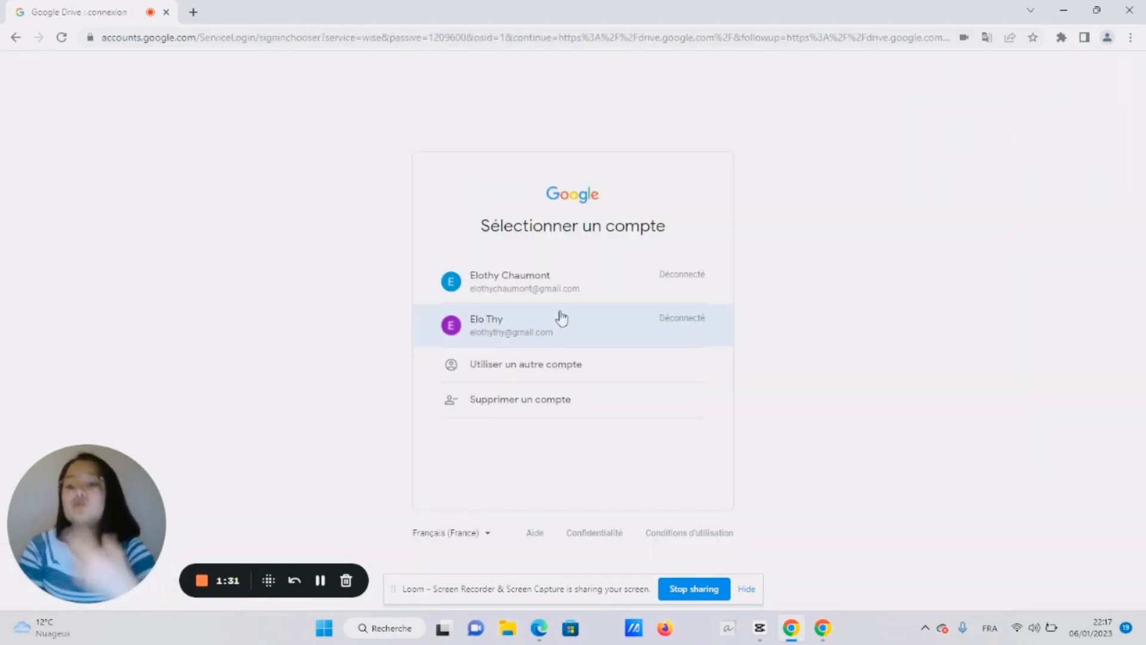
click(561, 317)
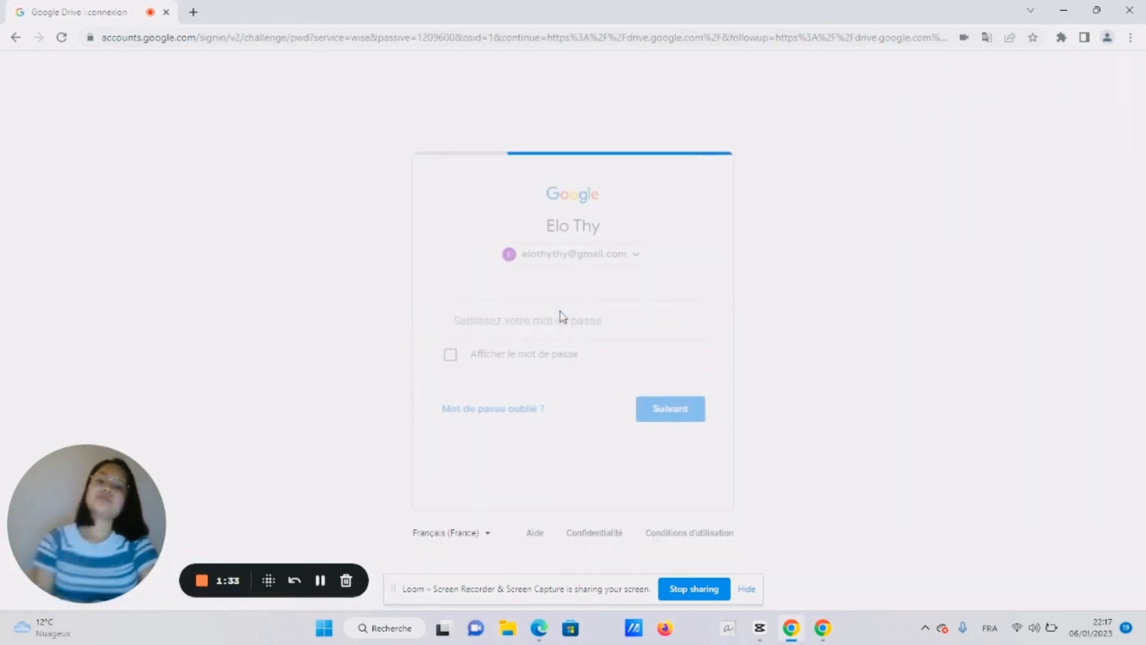
text(•••)
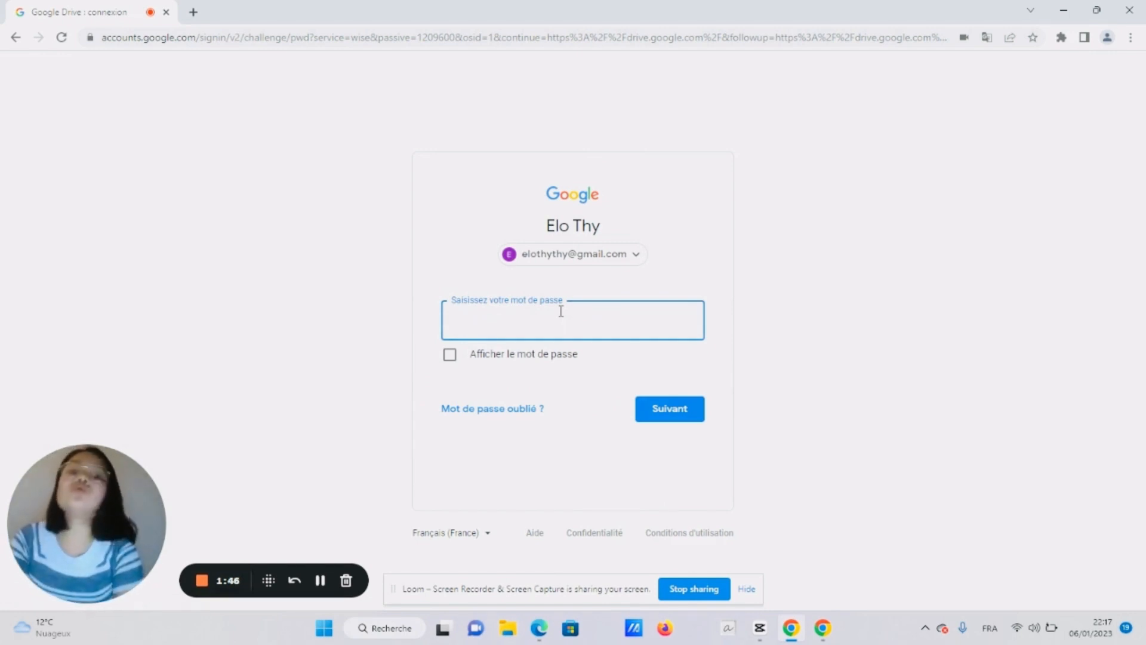
text(••••••••••)
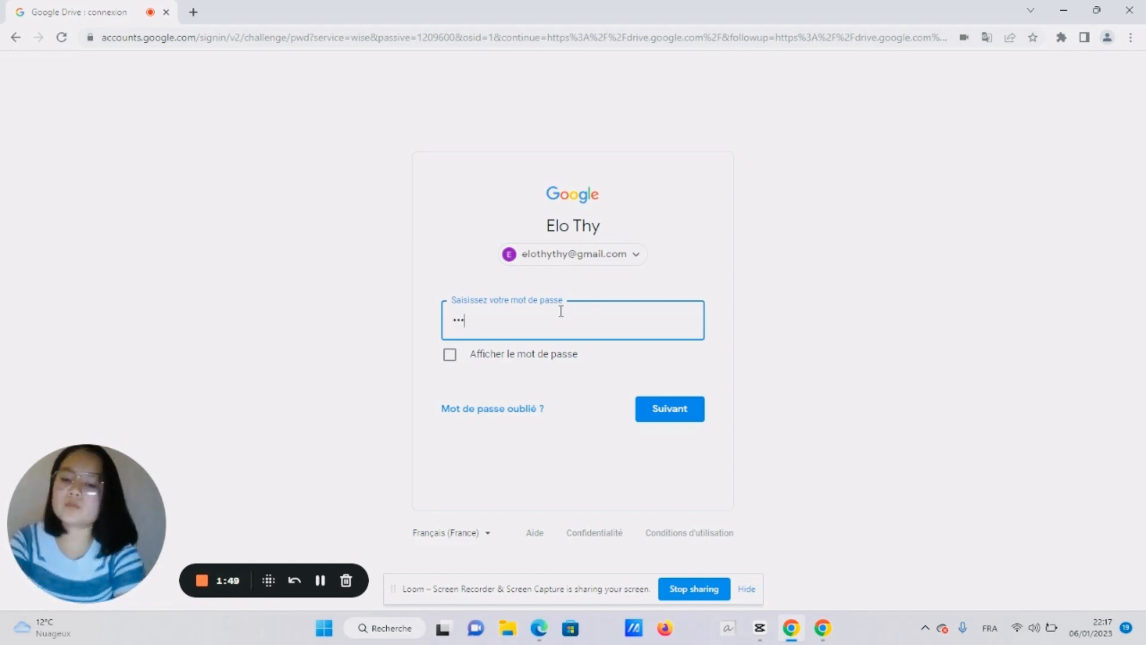
key(Return)
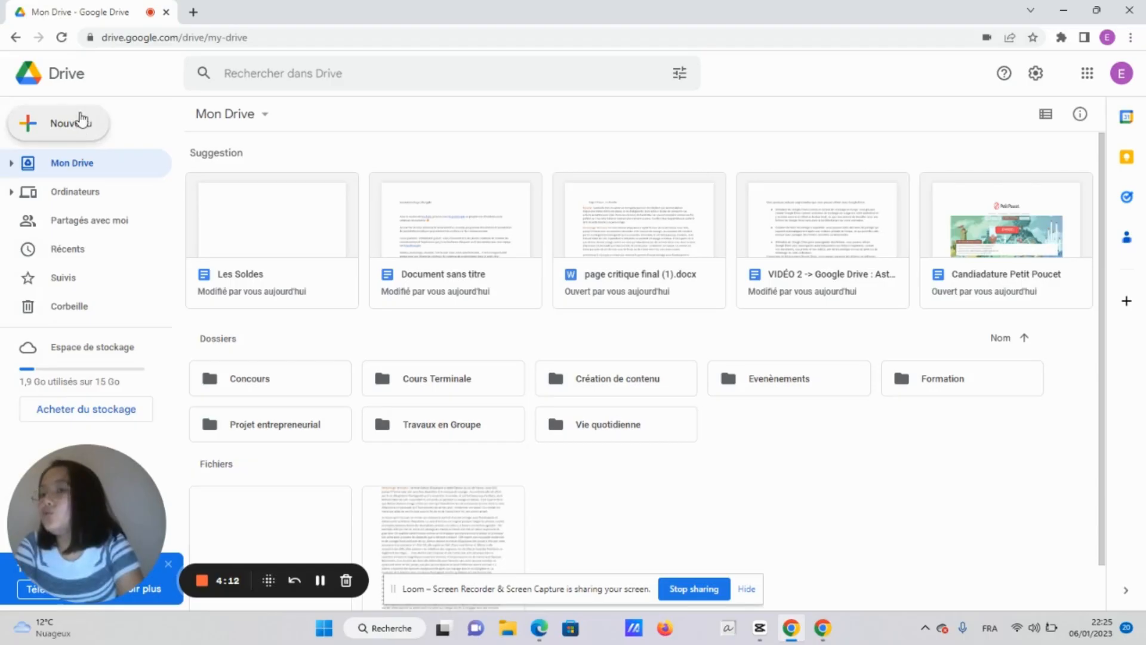
Create a blank Google Docs document from Drive's Nouveau menu
click(81, 121)
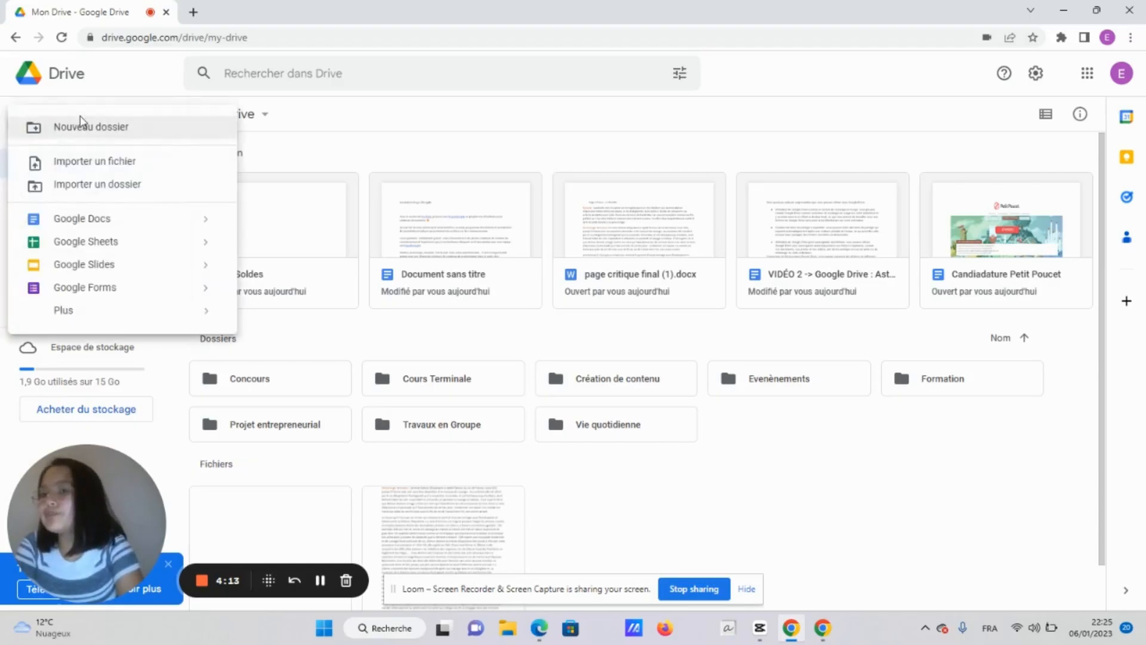
click(125, 232)
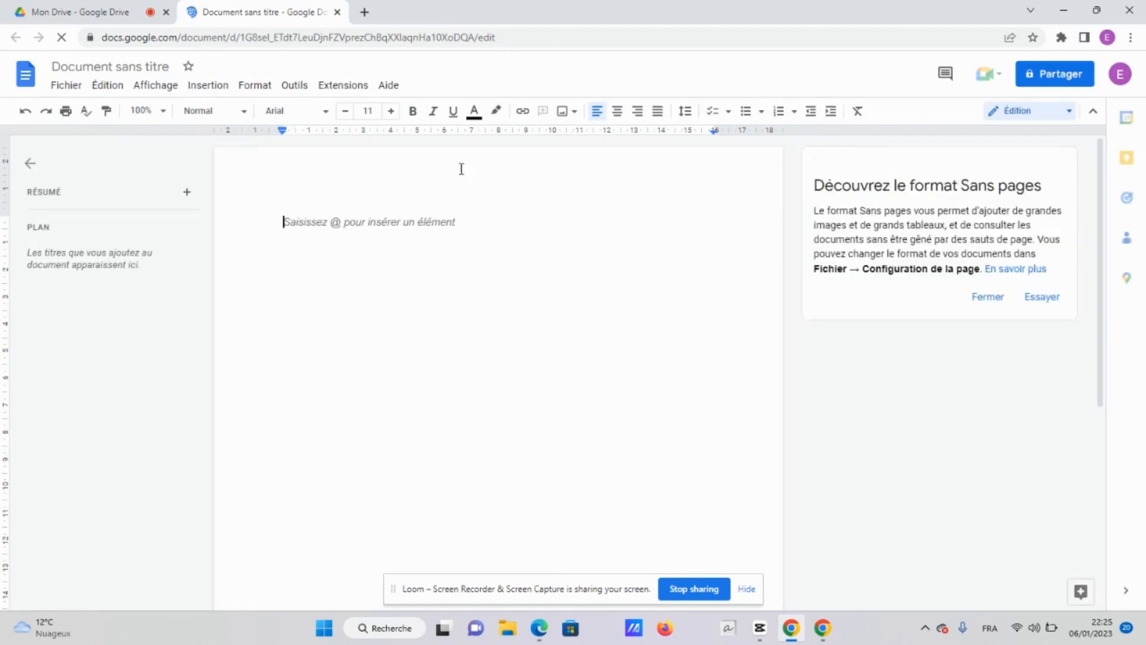
Rename the 'Document sans titre' file to 'La France'
click(82, 61)
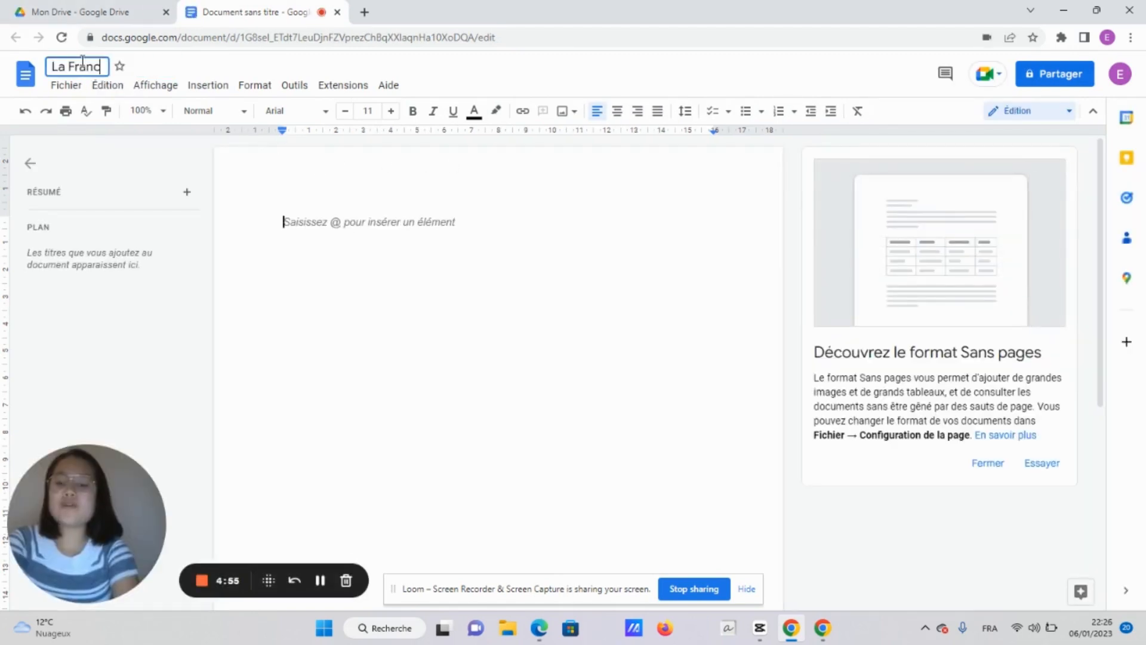
text(e)
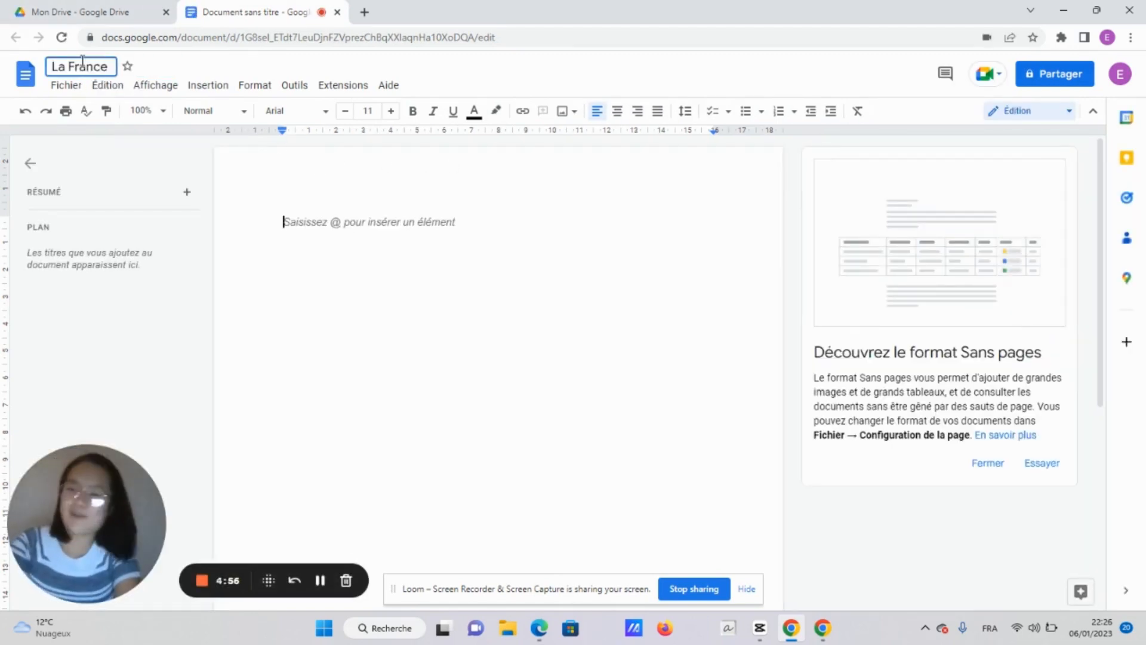
key(BackSpace)
key(BackSpace)
key(BackSpace)
key(BackSpace)
key(BackSpace)
key(BackSpace)
key(BackSpace)
key(BackSpace)
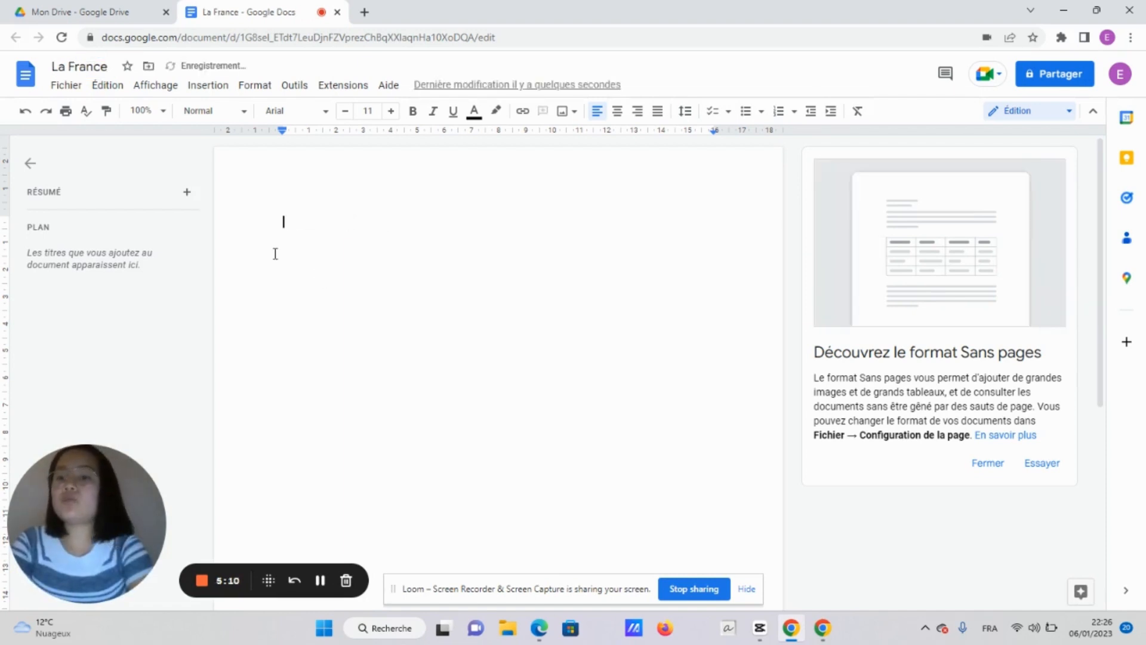
scroll(434, 250, down, 5)
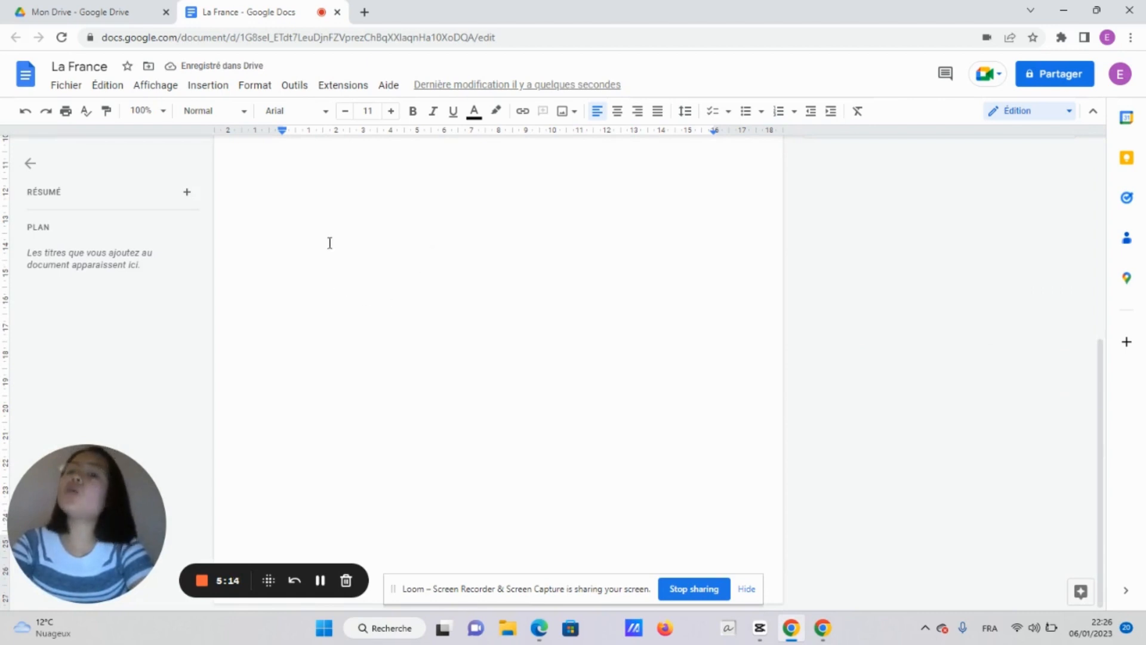
scroll(358, 238, up, 5)
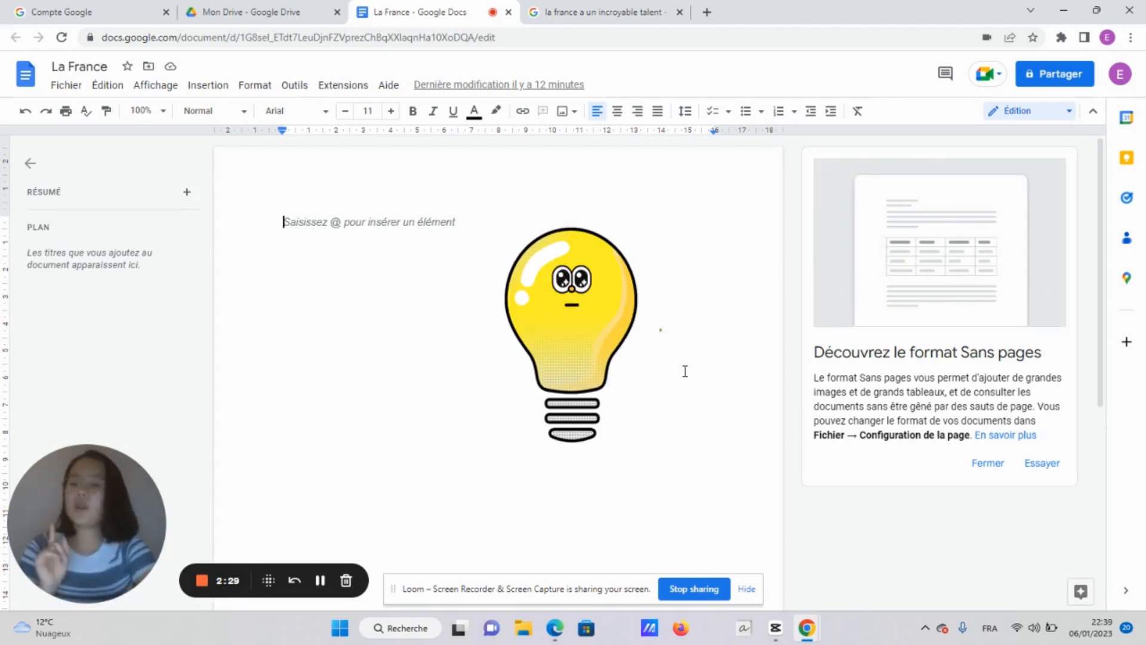
Close the extra search tab and search 'La France' in the Explore panel
click(680, 12)
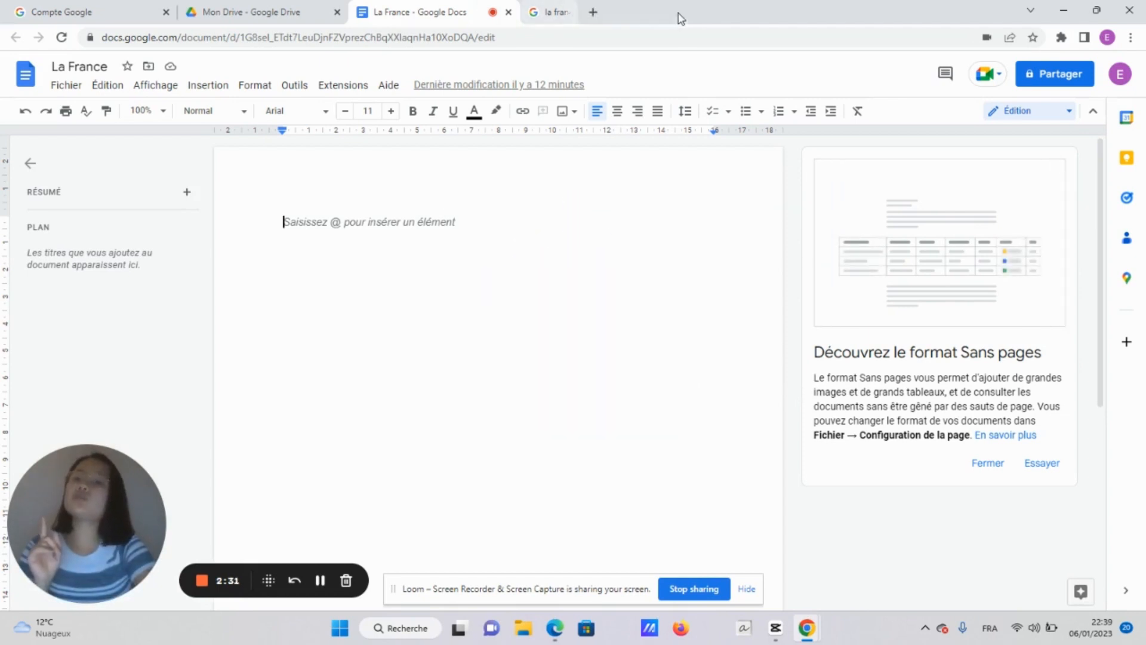
click(1081, 594)
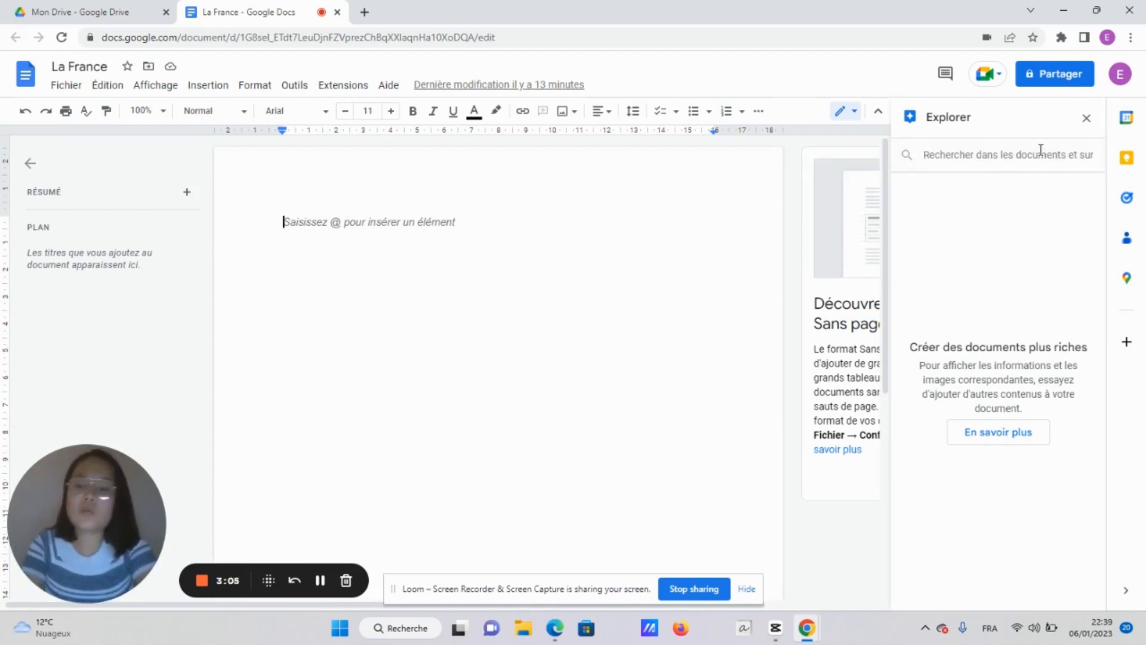
text(La F)
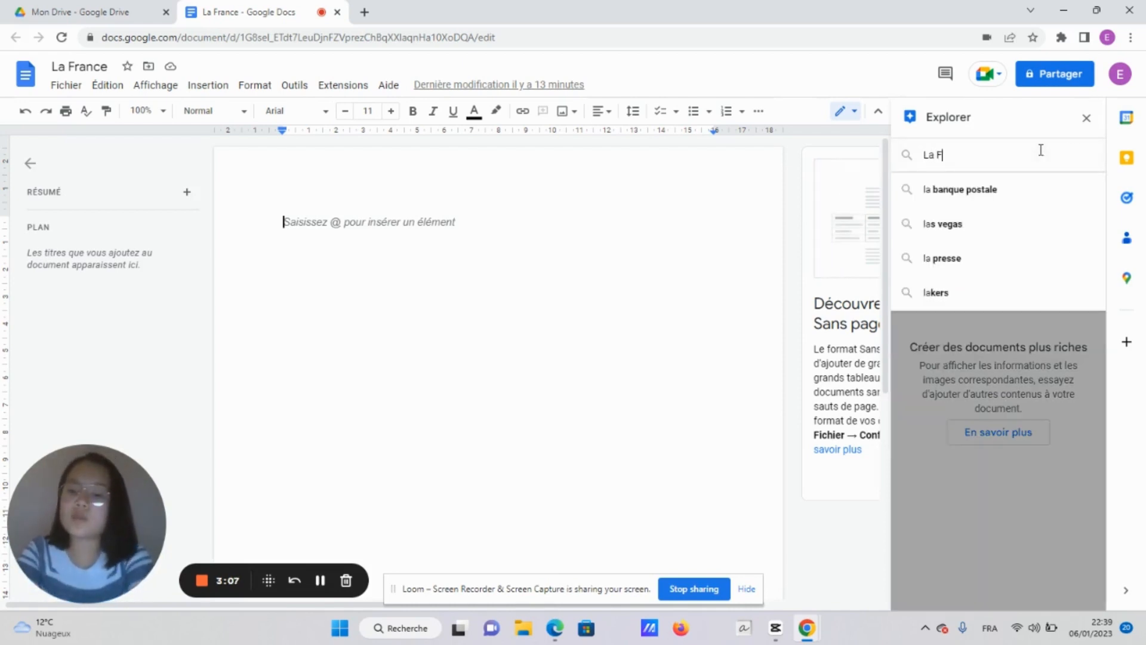
text(rance)
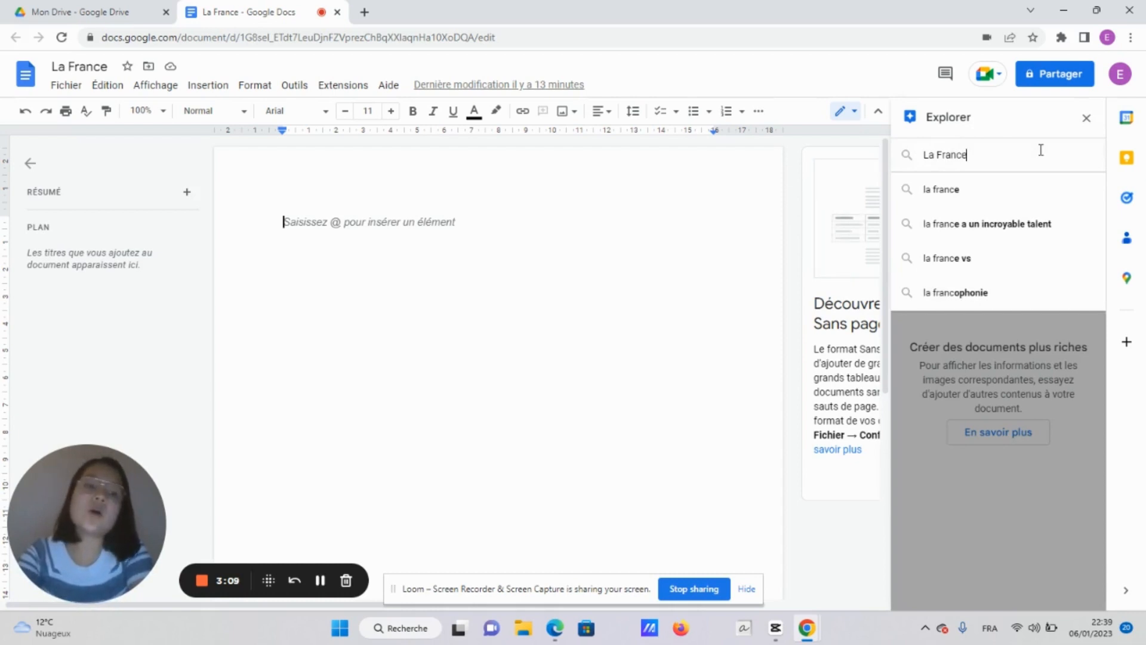
key(Return)
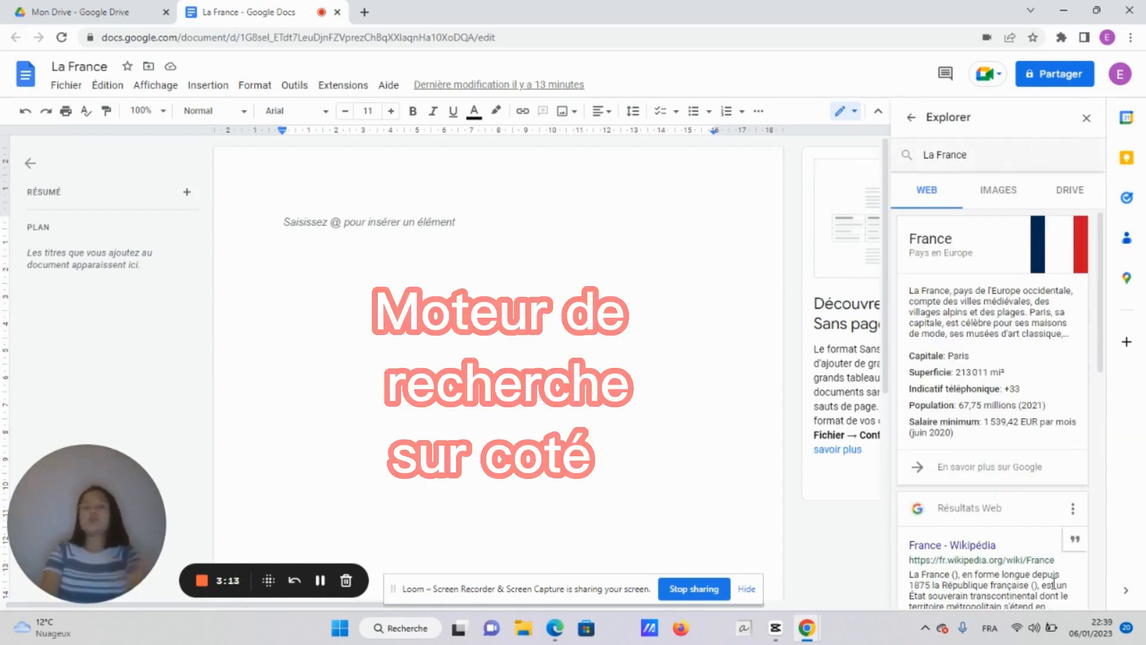
scroll(1054, 582, down, 8)
scroll(962, 367, down, 1)
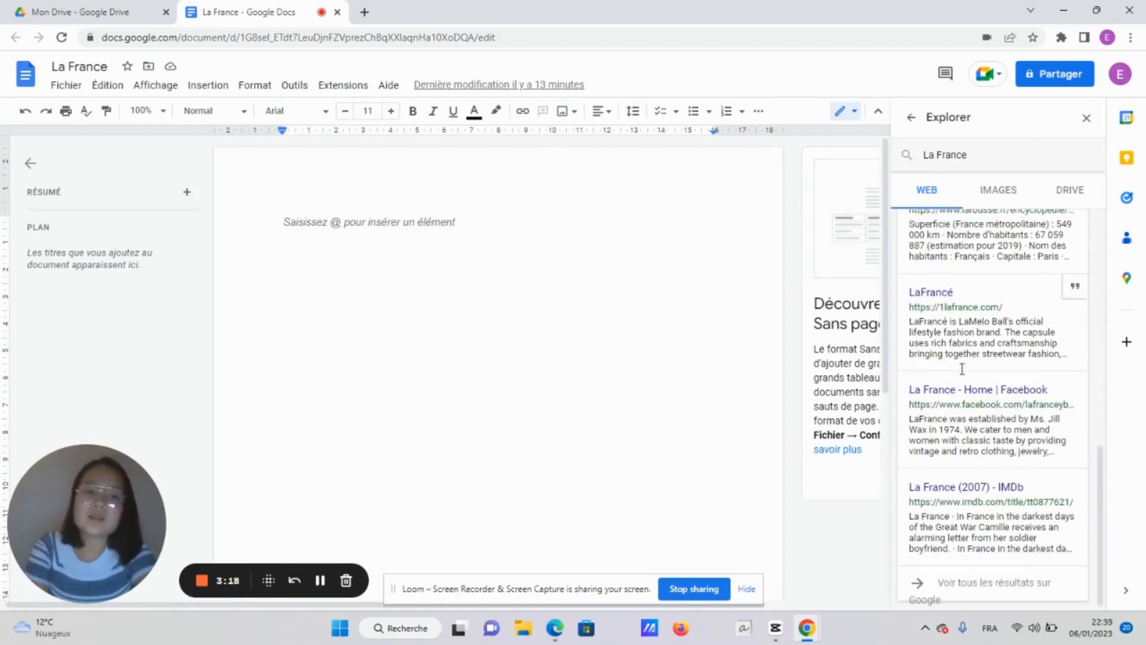
Show the image results for 'La France', including maps and French flags
click(996, 194)
scroll(976, 354, down, 1)
scroll(976, 354, down, 5)
scroll(977, 354, up, 6)
scroll(976, 354, down, 12)
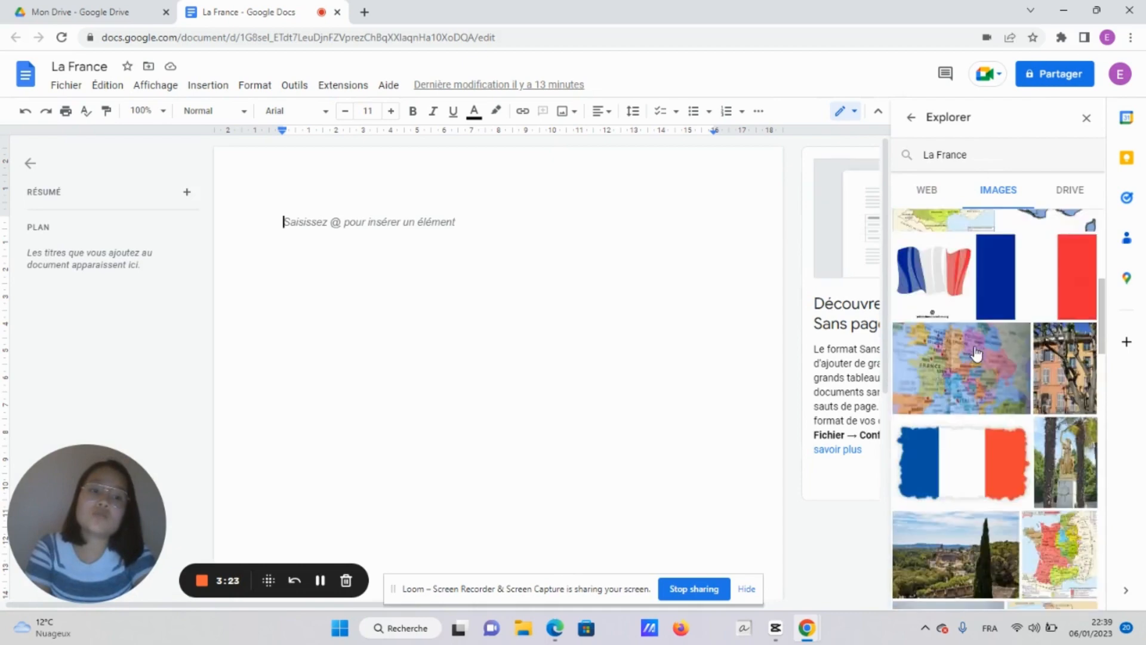
scroll(976, 353, up, 12)
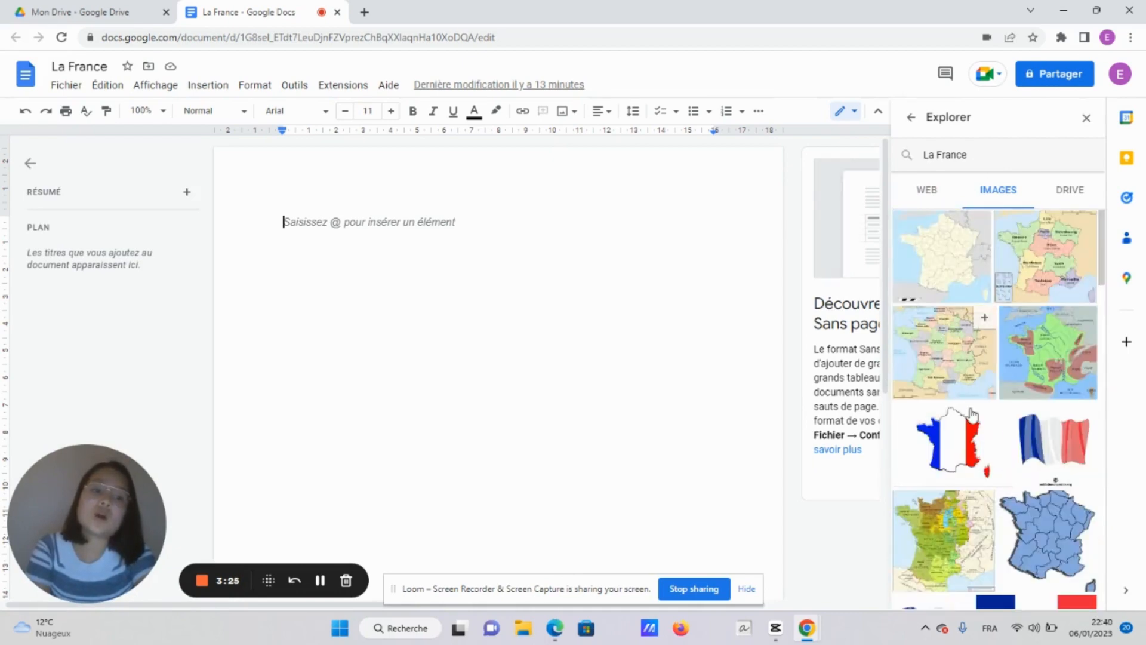
Insert the tricolour France flag-map image at the top of the document
right_click(961, 448)
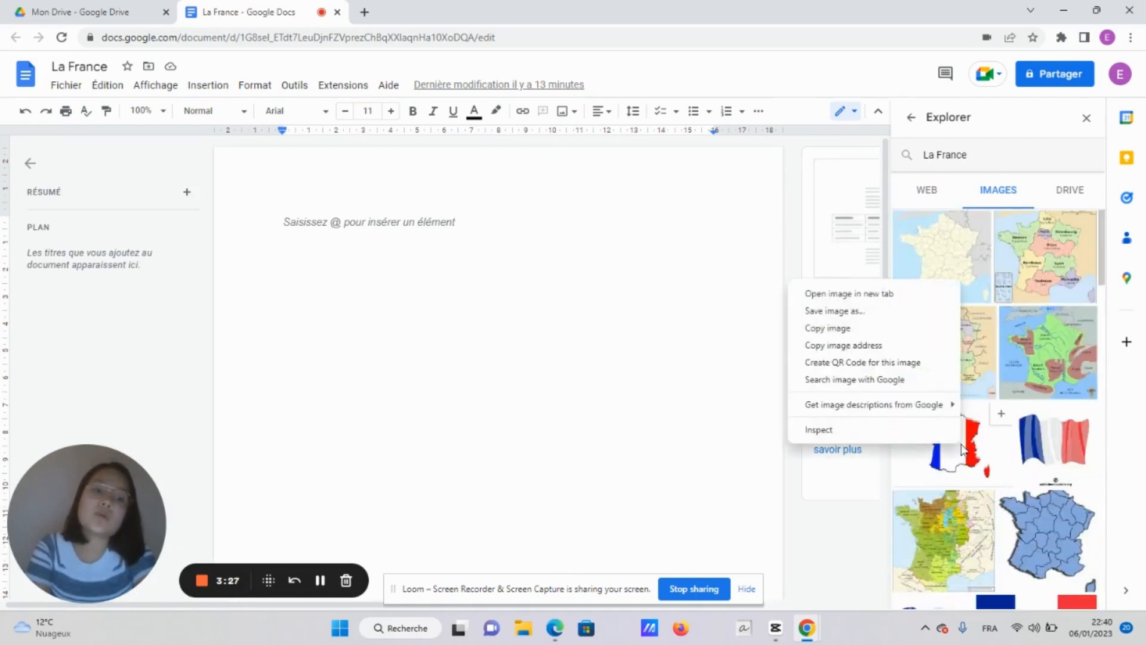
click(856, 329)
click(425, 205)
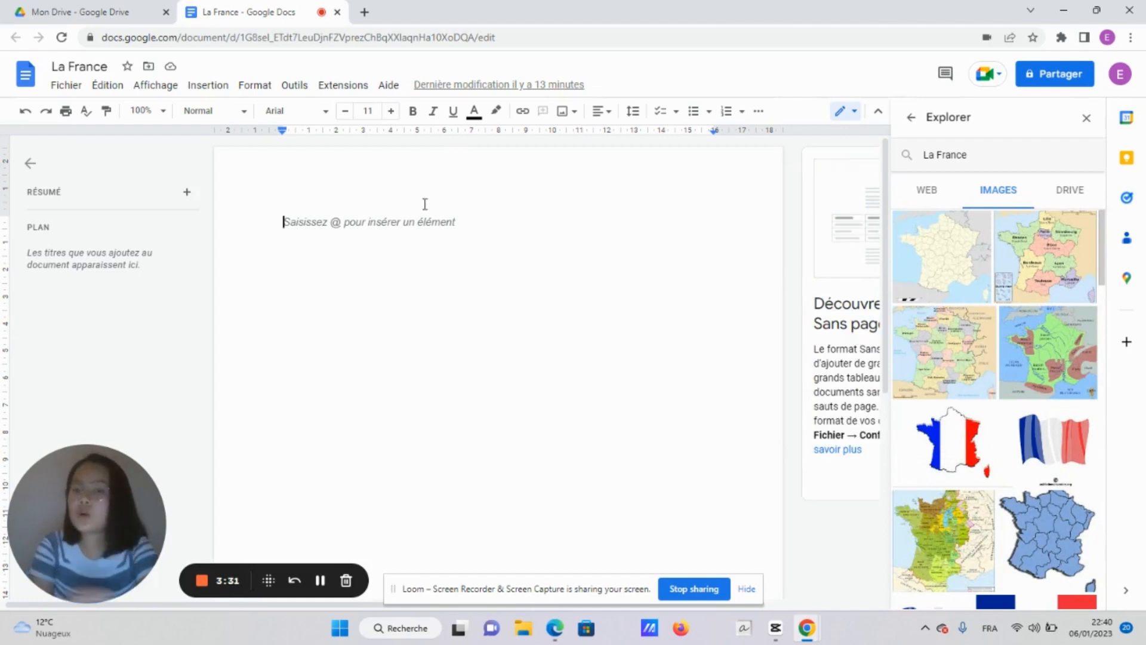
key(Return)
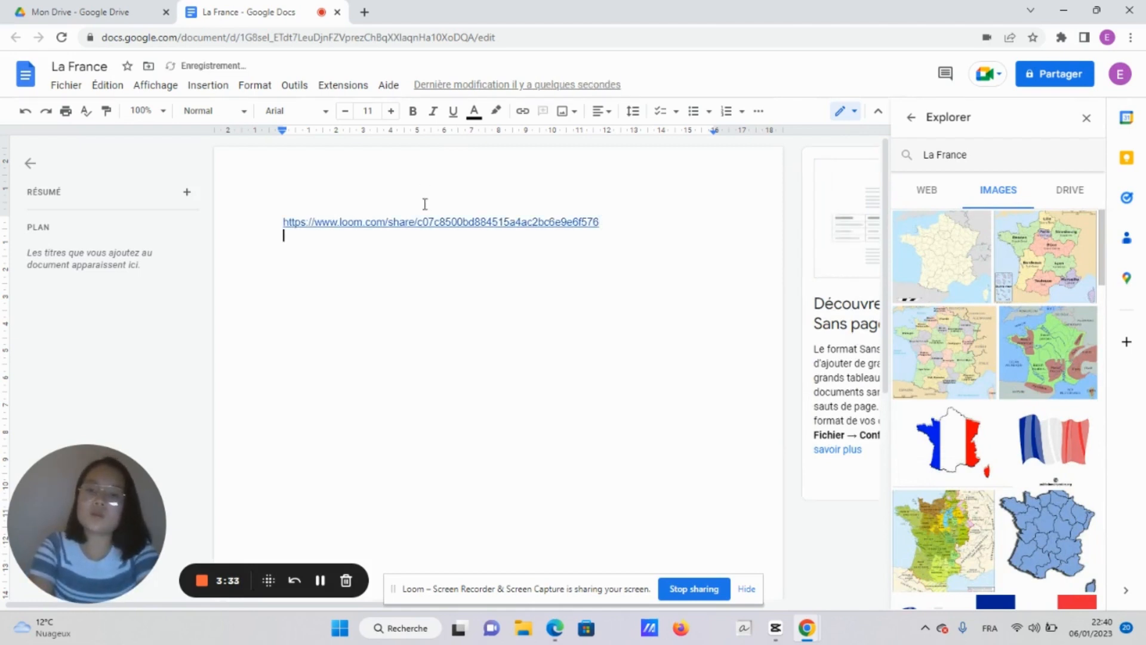
click(944, 356)
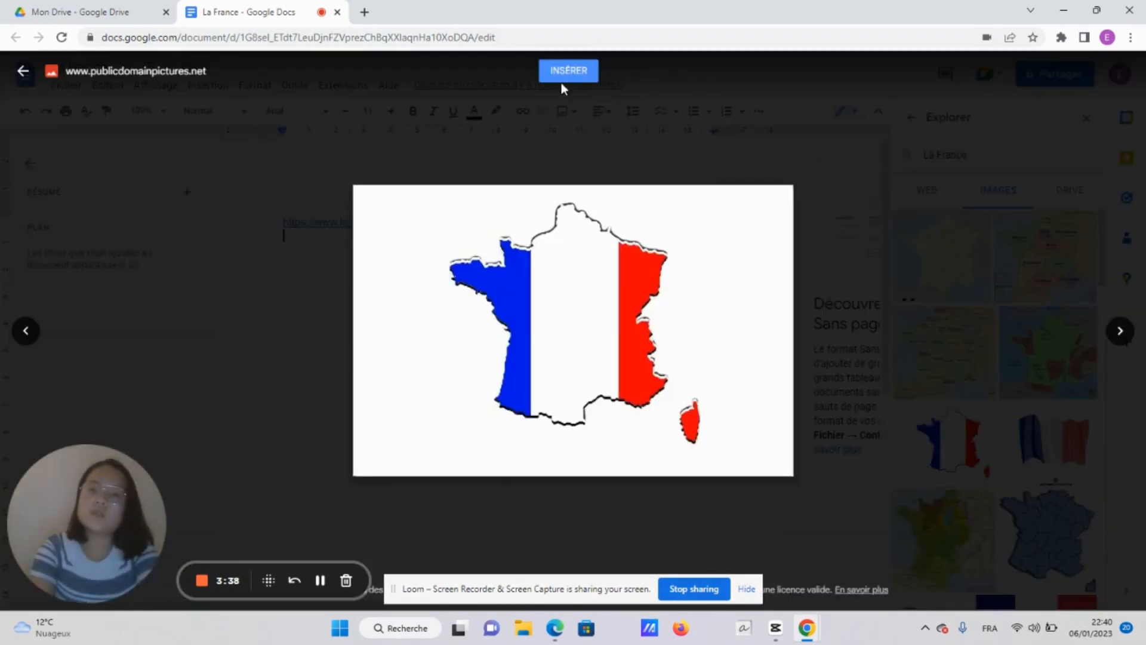
click(566, 78)
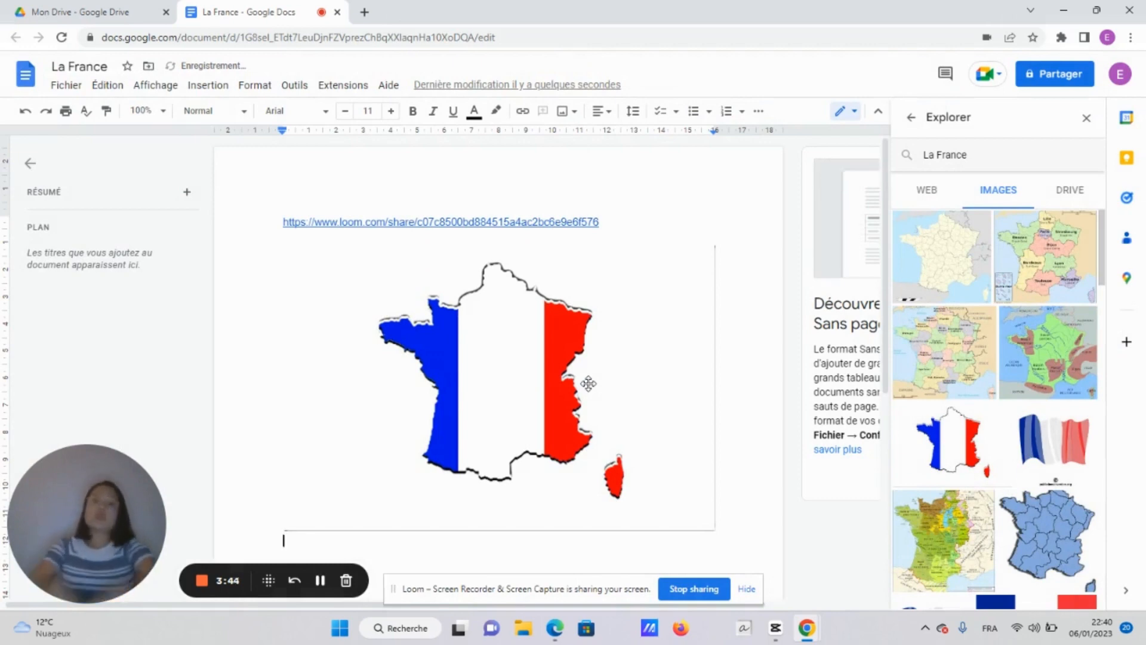
Open the en.wikipedia.org 'France - Wikipedia' article from the Explore web results
click(928, 189)
scroll(964, 354, down, 5)
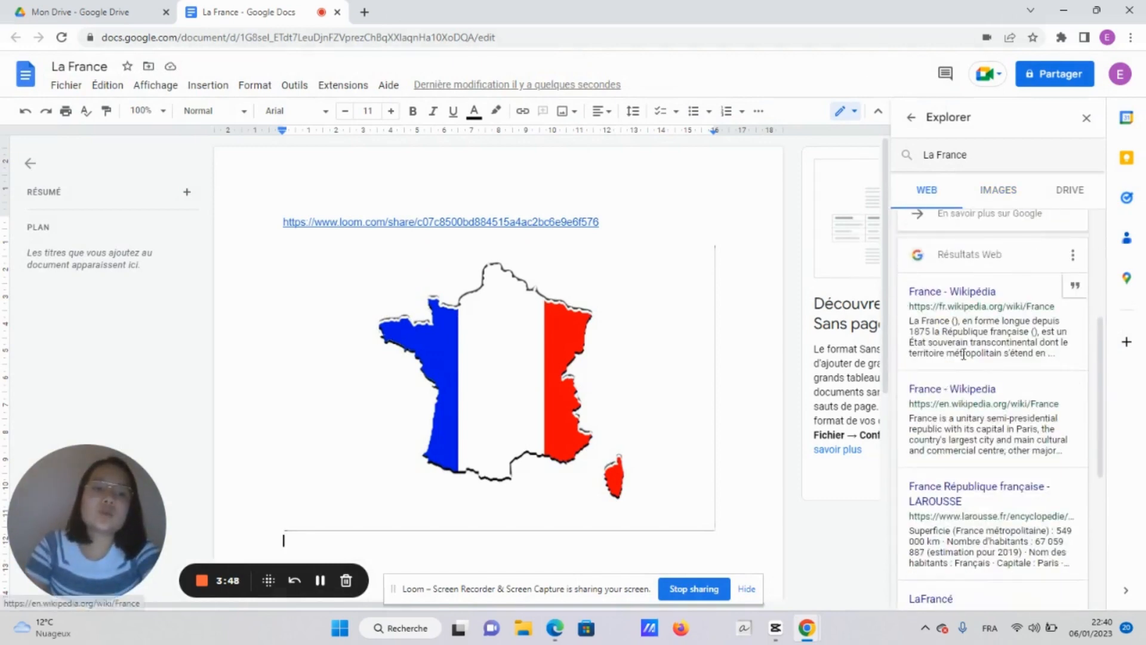
click(961, 392)
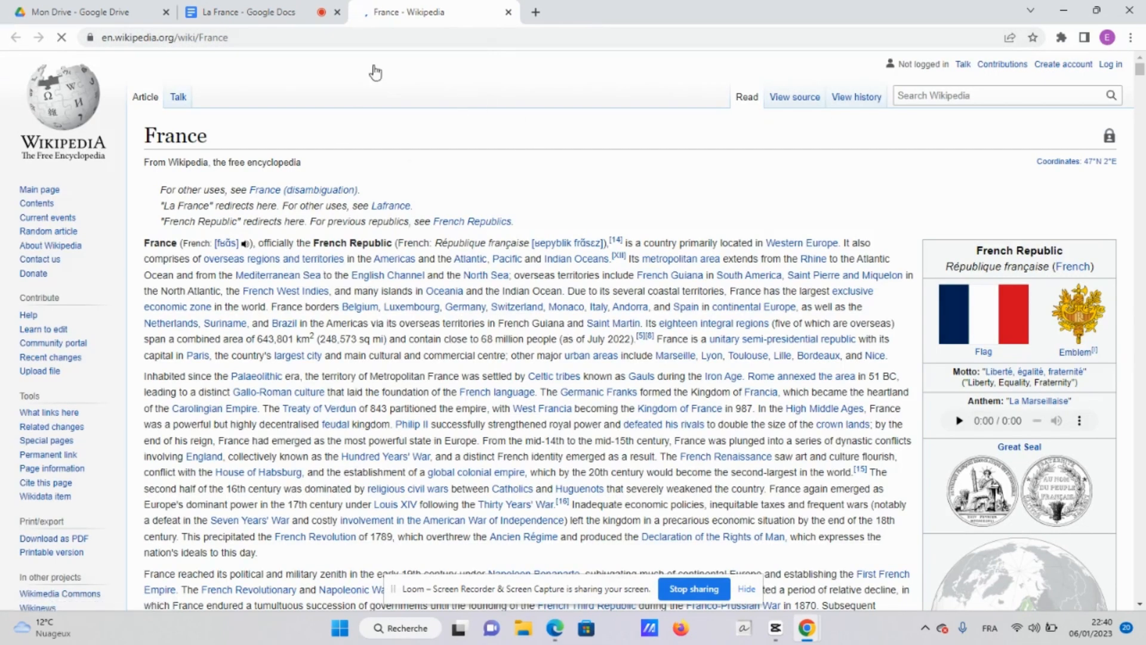
Paste Wikipedia's France intro paragraph into La France below the map image
click(250, 12)
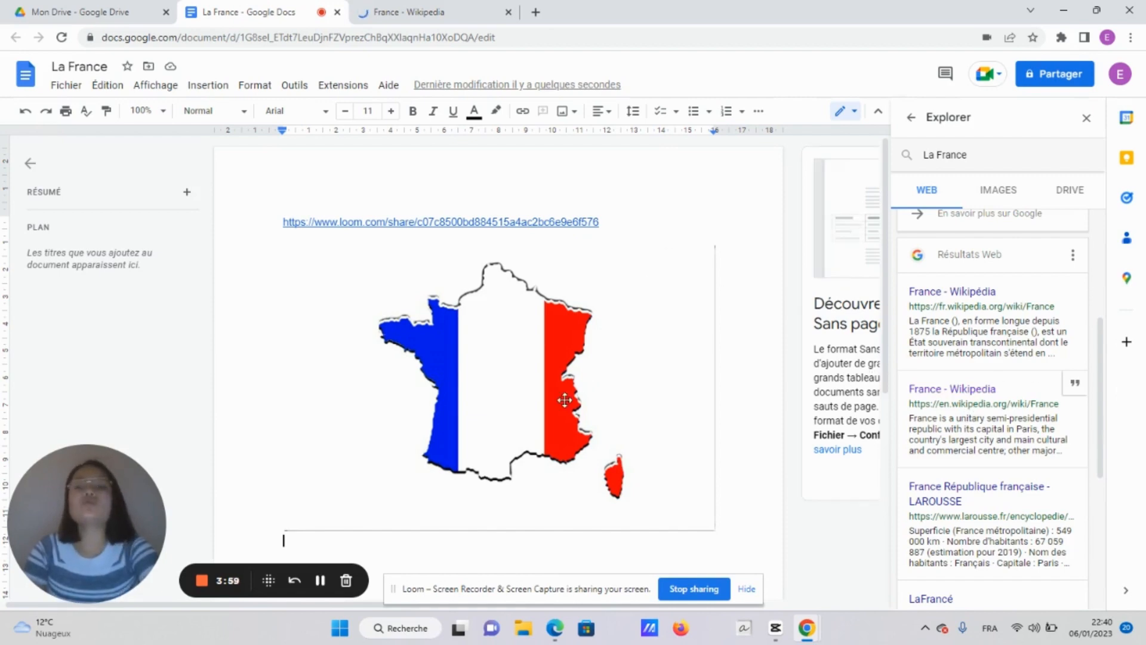
scroll(683, 540, down, 3)
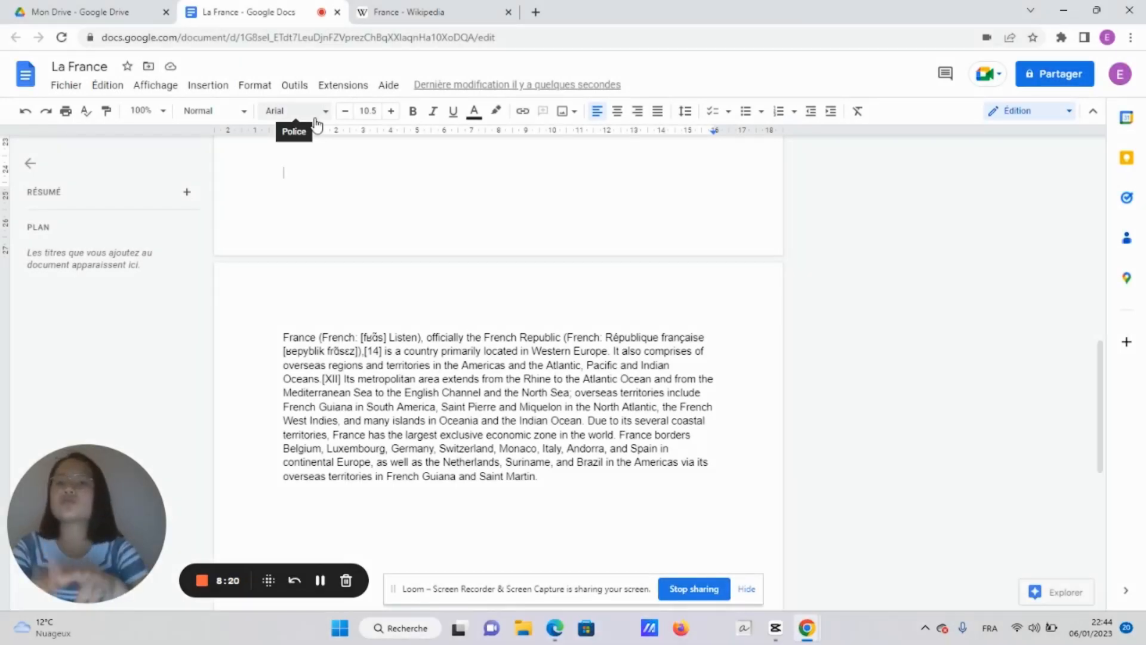
scroll(335, 348, down, 3)
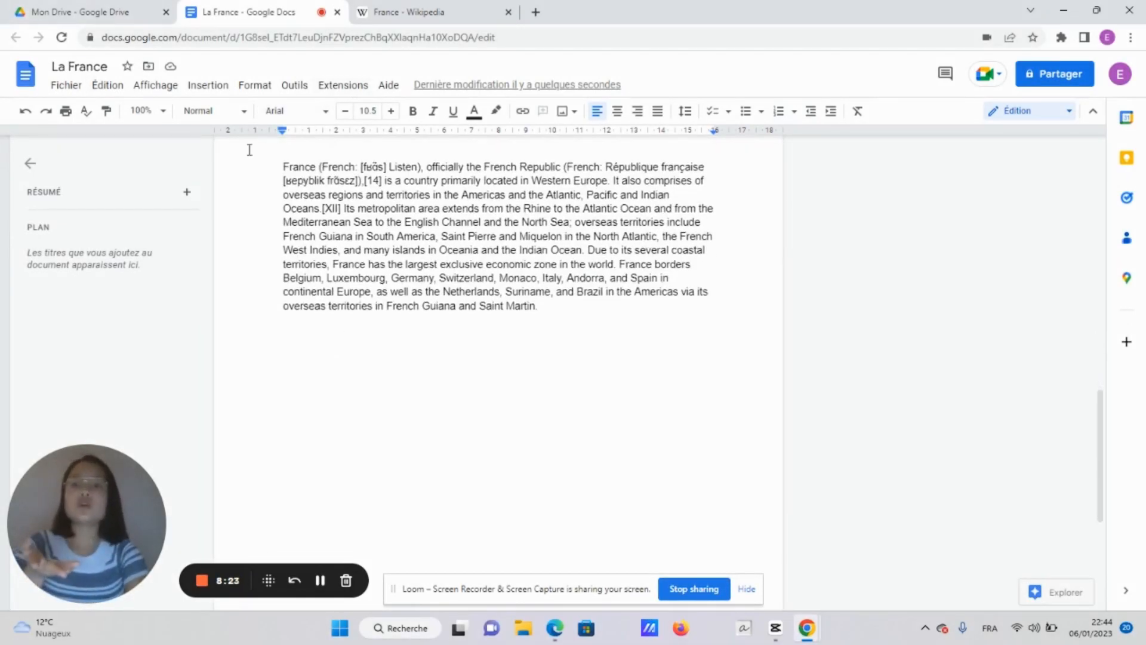
Place the cursor on the empty line after the Saint Martin paragraph and open Outils
click(297, 344)
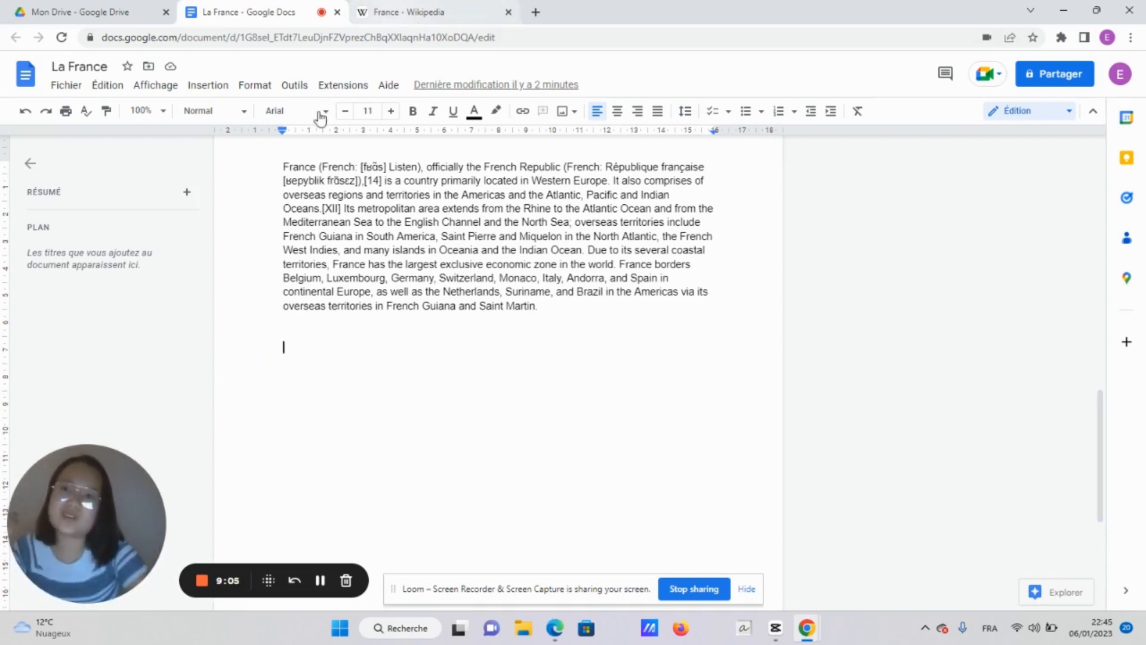
click(295, 86)
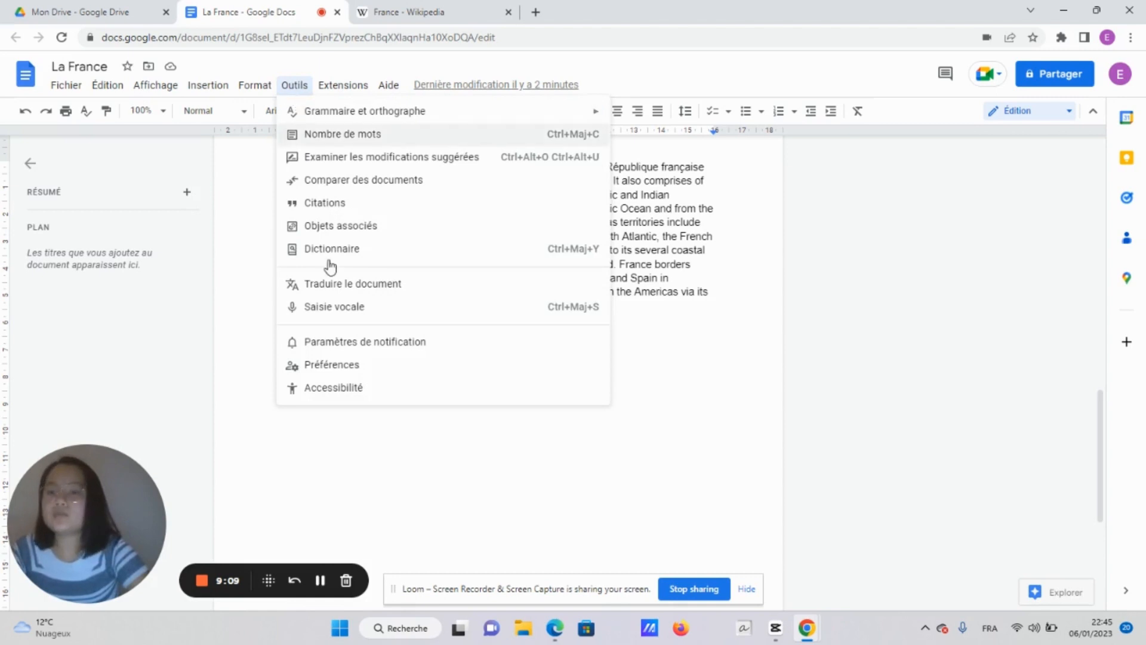
In Préférences > Substitutions, add a rule replacing EC with the author's full name
click(329, 365)
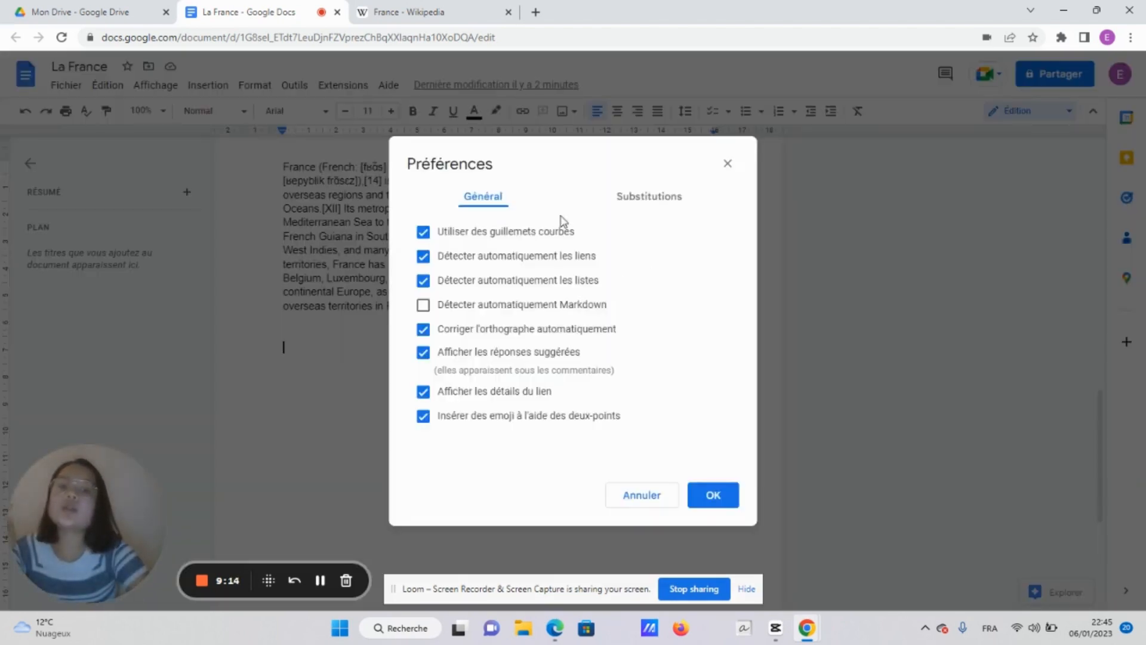
click(634, 207)
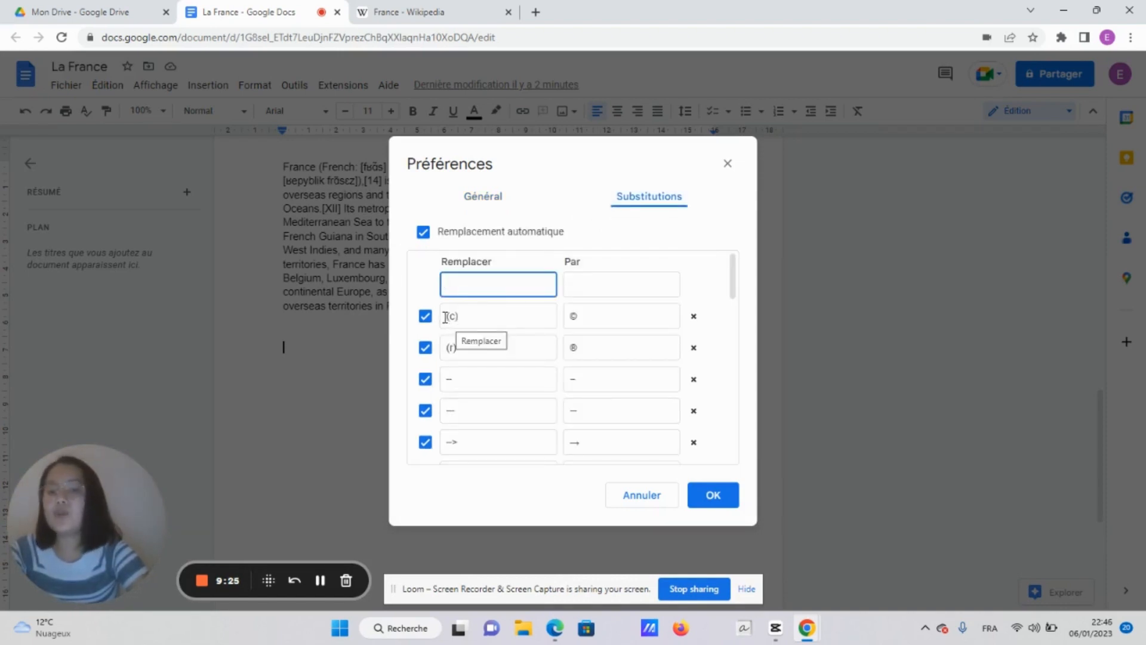
drag(446, 317, 528, 312)
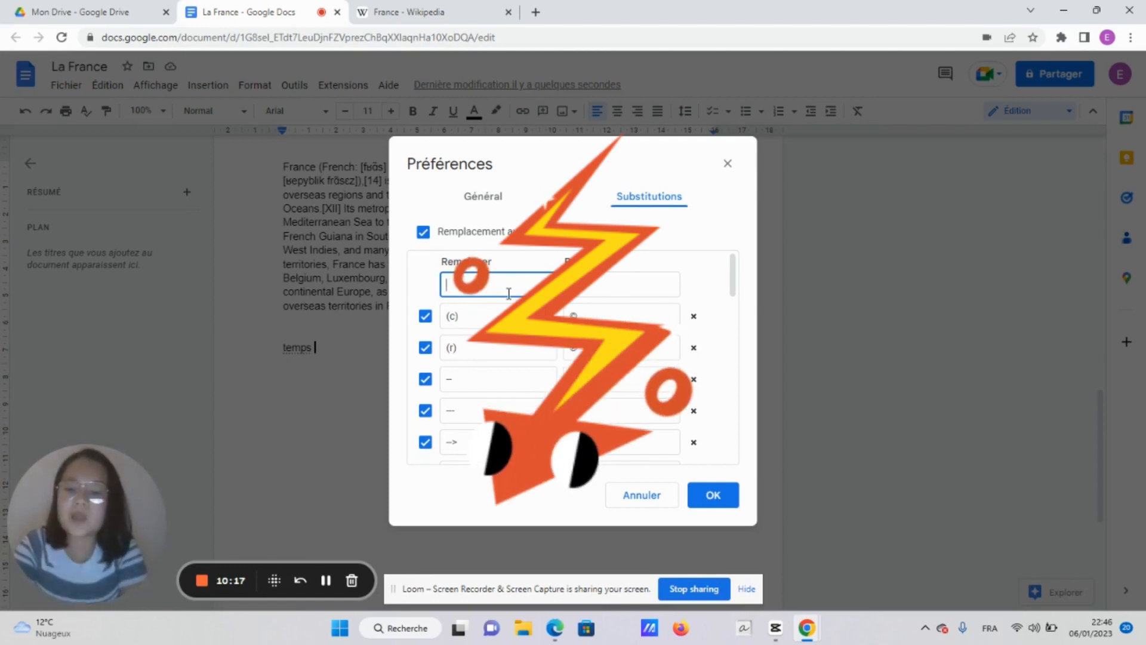
text(Elodi)
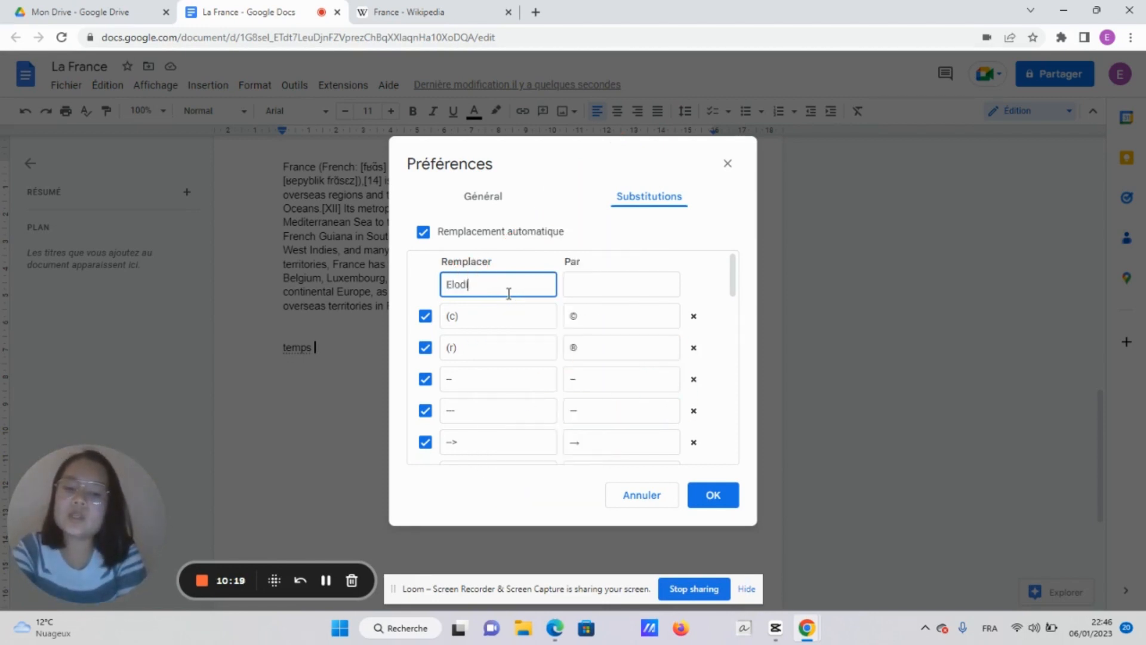
key(BackSpace)
key(BackSpace)
key(BackSpace)
key(BackSpace)
key(BackSpace)
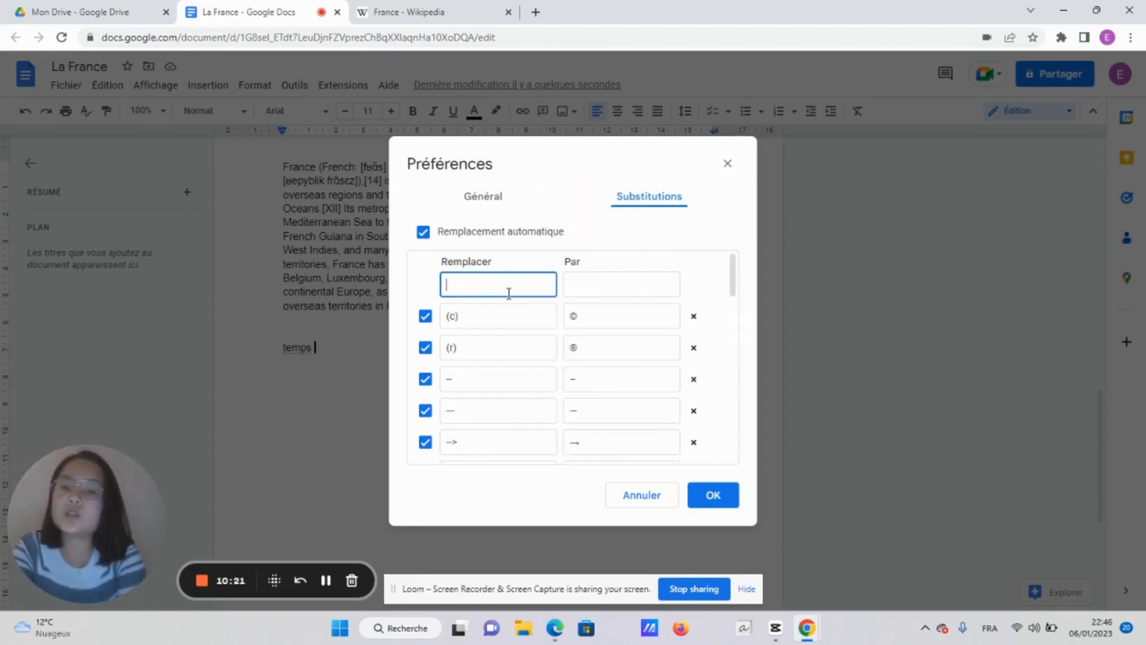
text(EC)
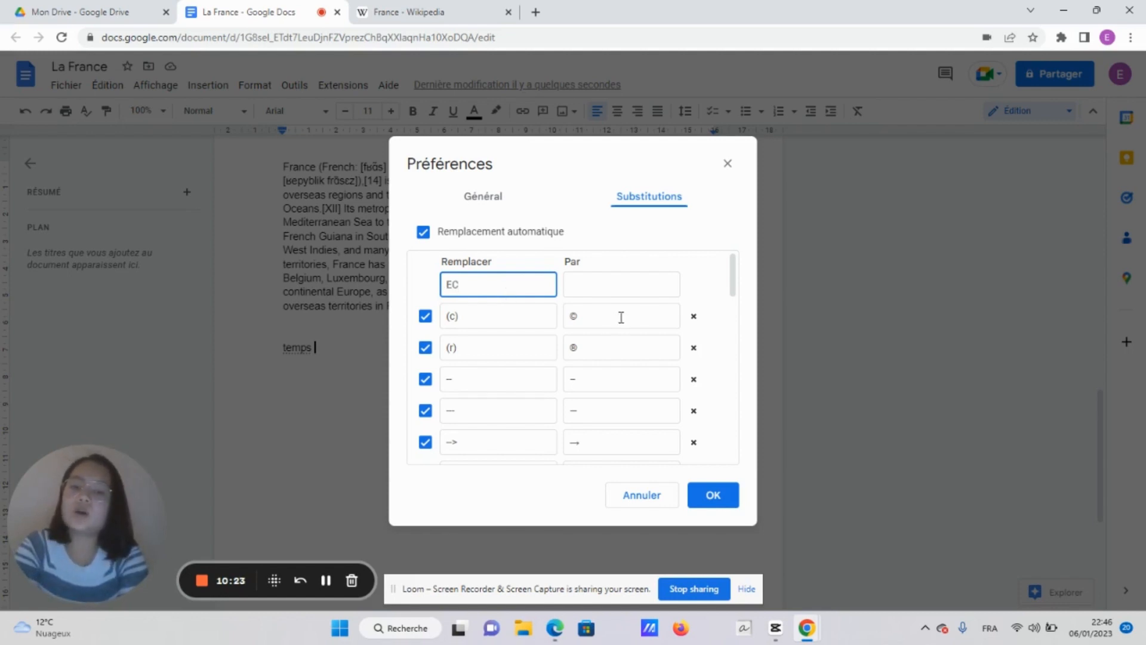
click(619, 290)
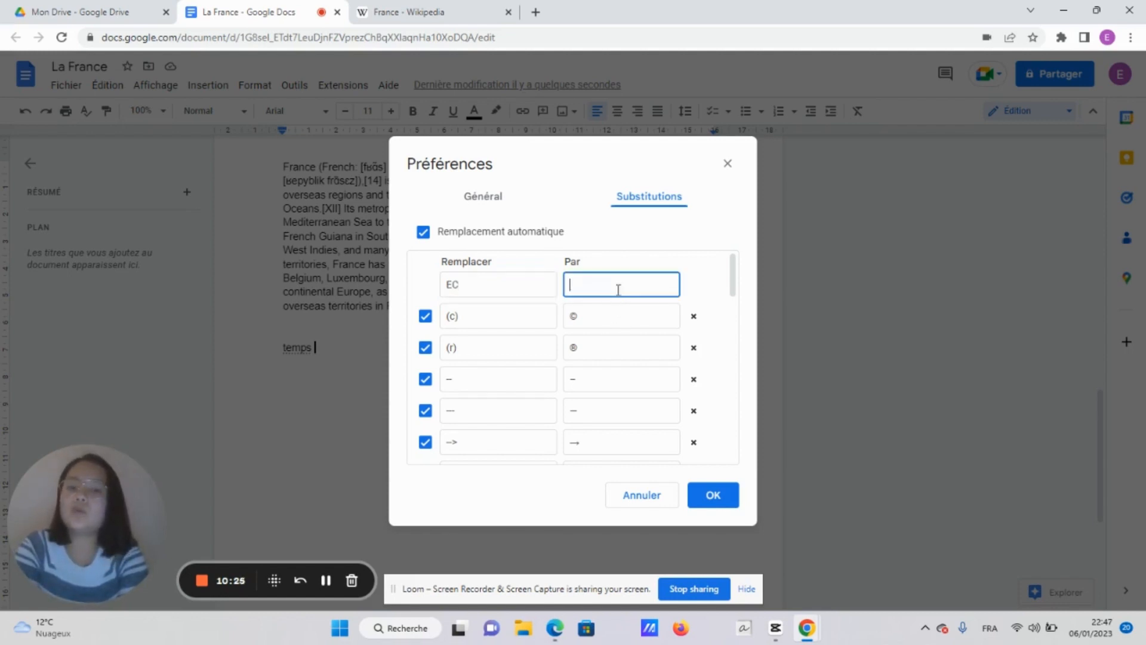
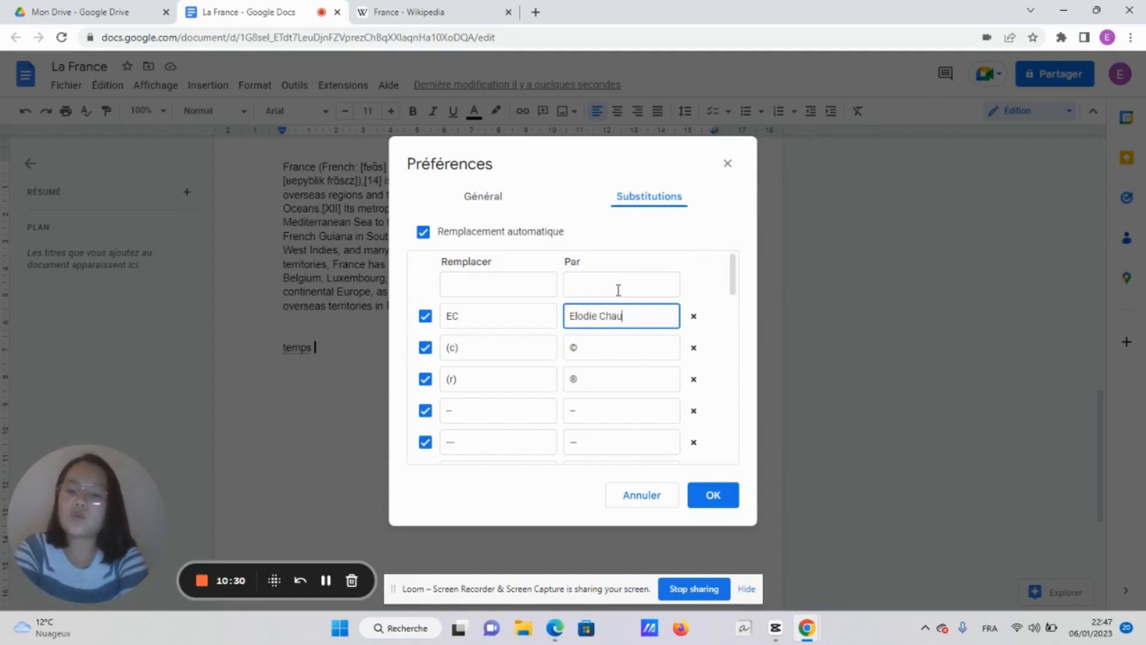
Test the EC substitution with the line 'jjfjdjkdssjdjfjk EC', then open Fichier > Télécharger
key(Return)
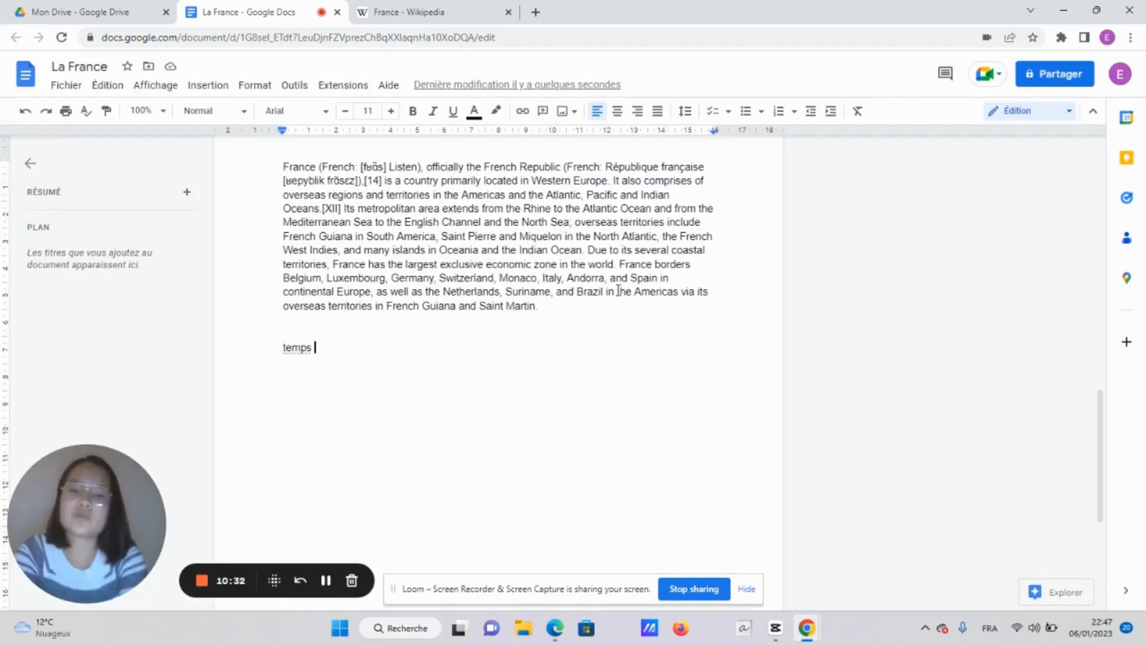
key(Return)
text(jjf)
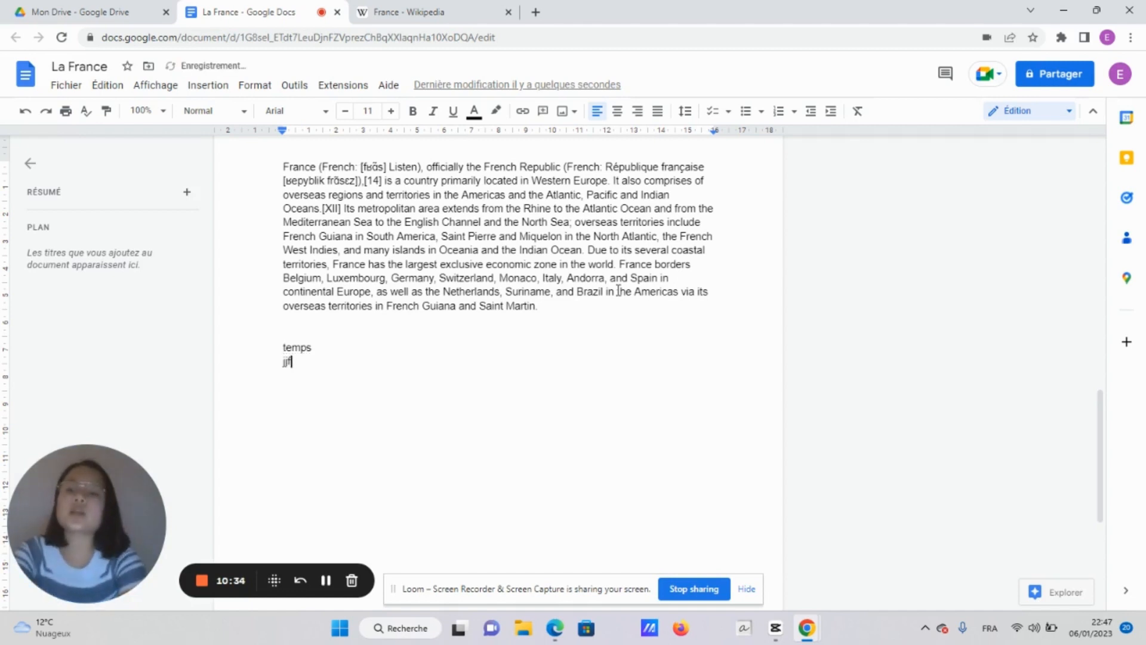
text(jdjkdssjdjfjk E)
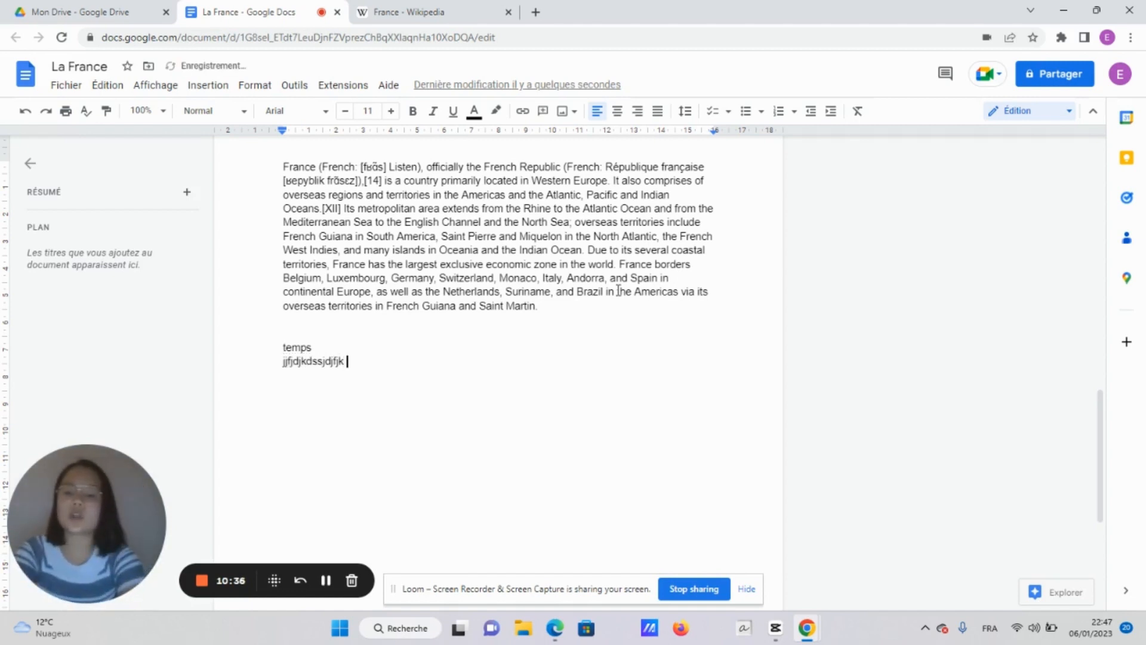
text(C)
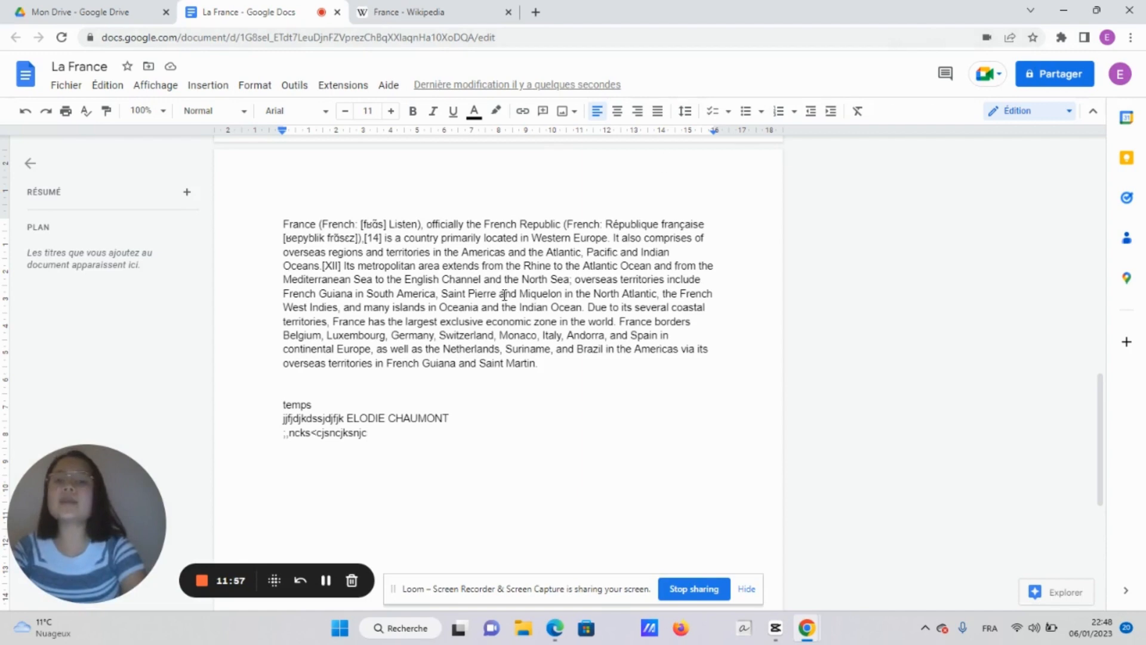
scroll(504, 248, up, 4)
scroll(504, 248, down, 5)
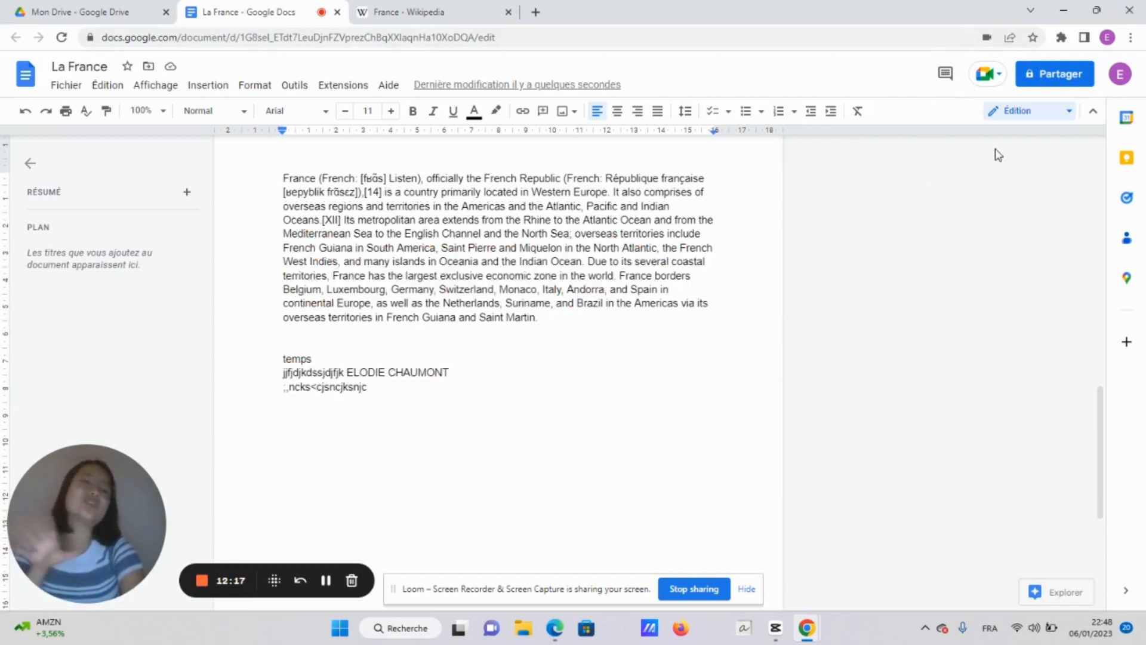
click(65, 85)
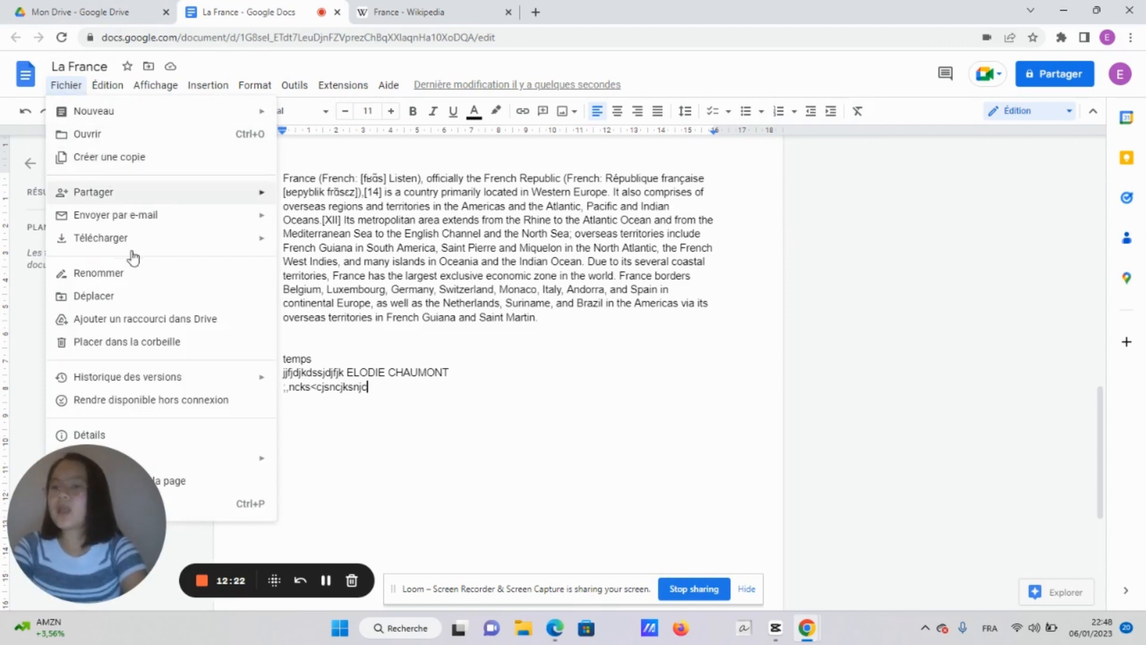
mouse_move(130, 247)
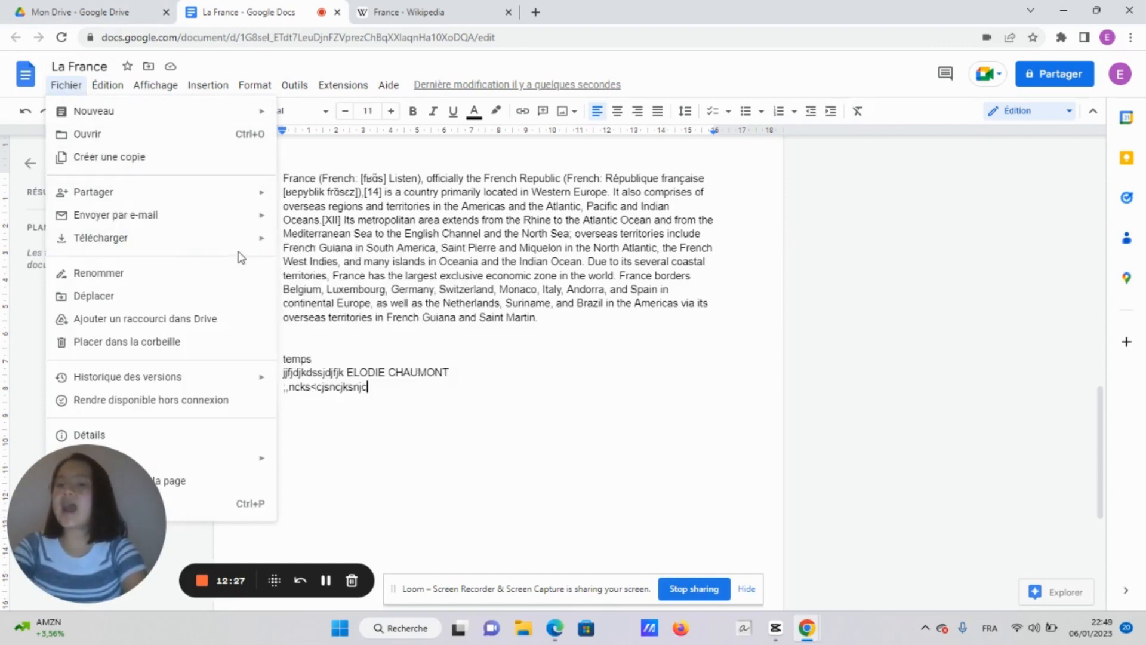
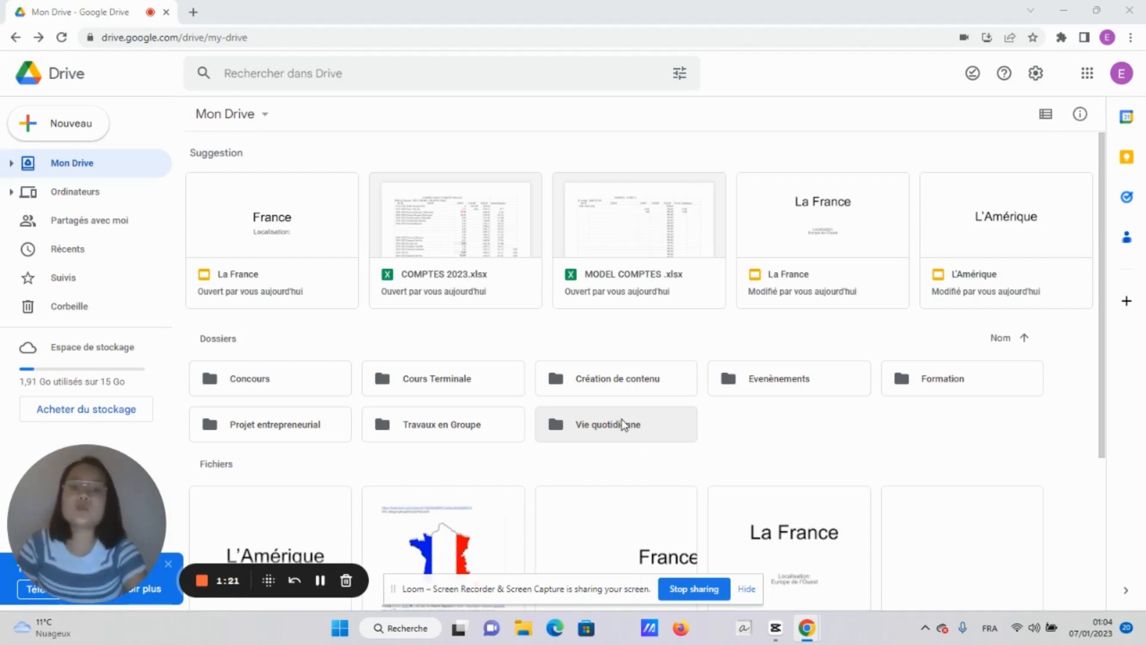
Open MODEL COMPTES.xlsx from the Vie quotidienne > Comptabilité folders in Drive
double_click(624, 425)
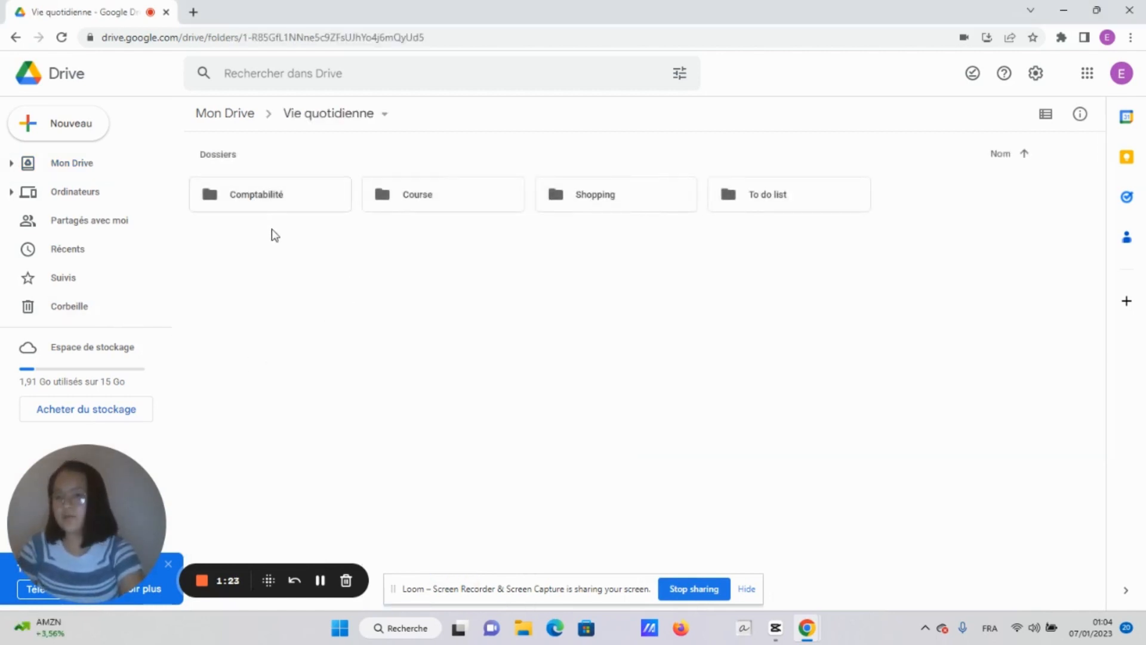
double_click(277, 209)
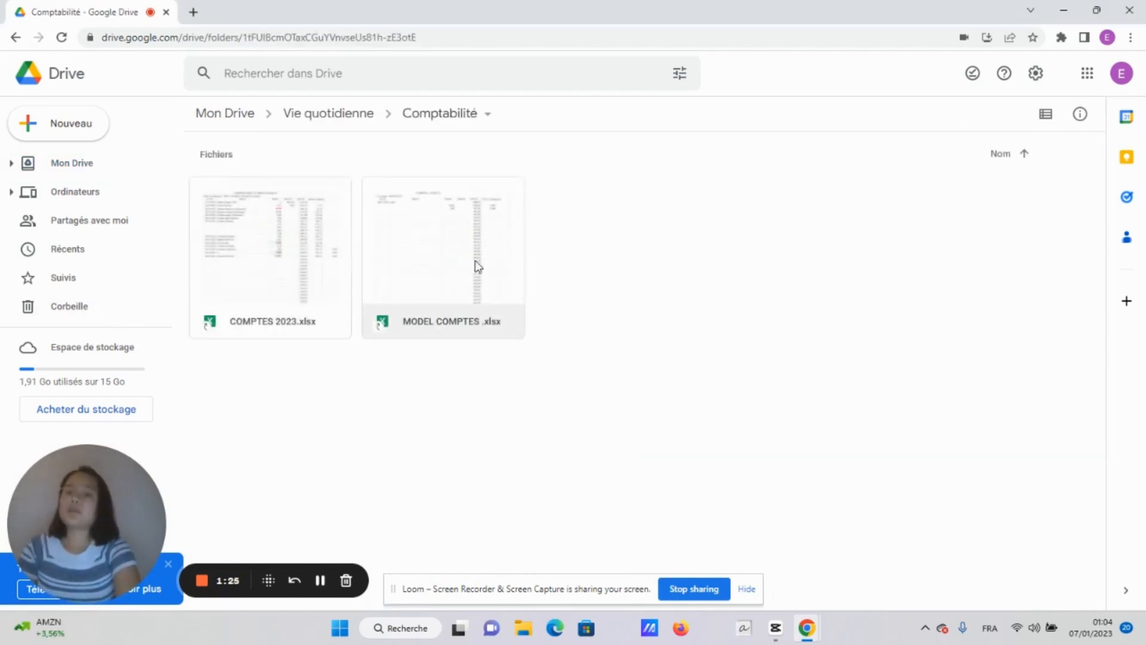
double_click(449, 302)
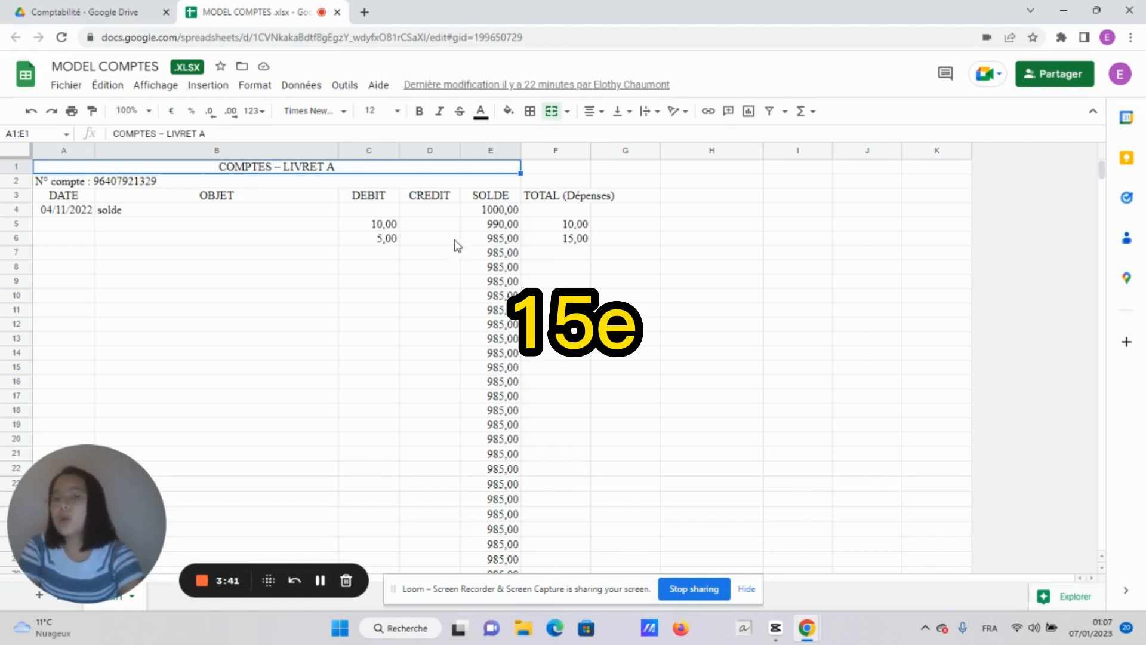
Enter a 16 debit in C7 and fill the F6 expense total formula down to F8
click(376, 257)
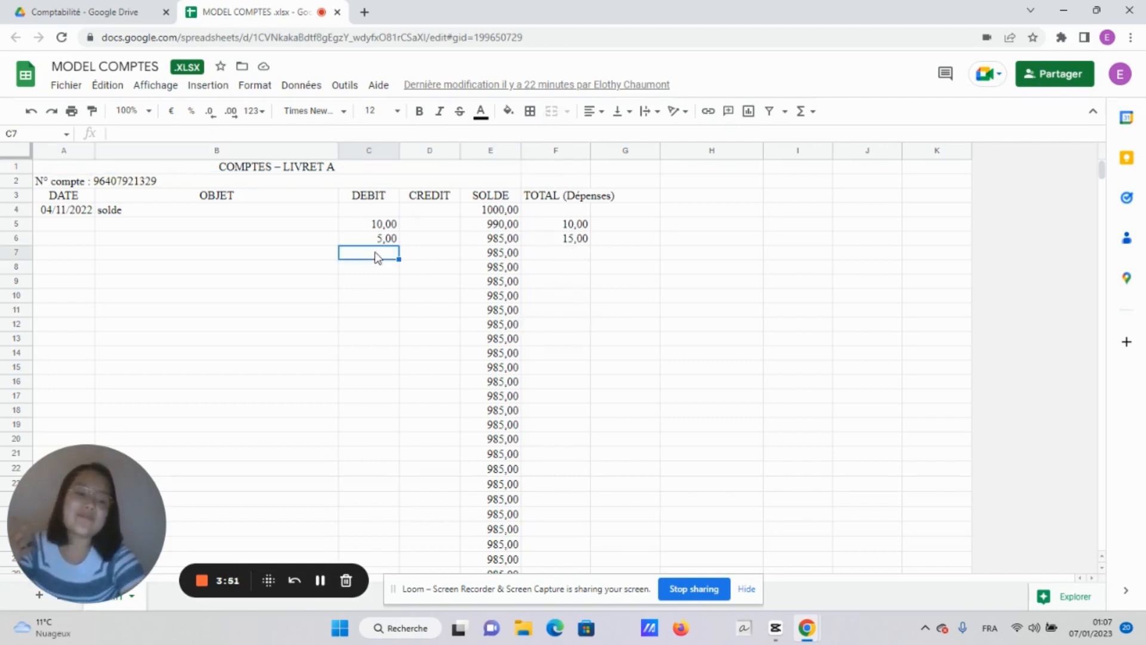
text(16)
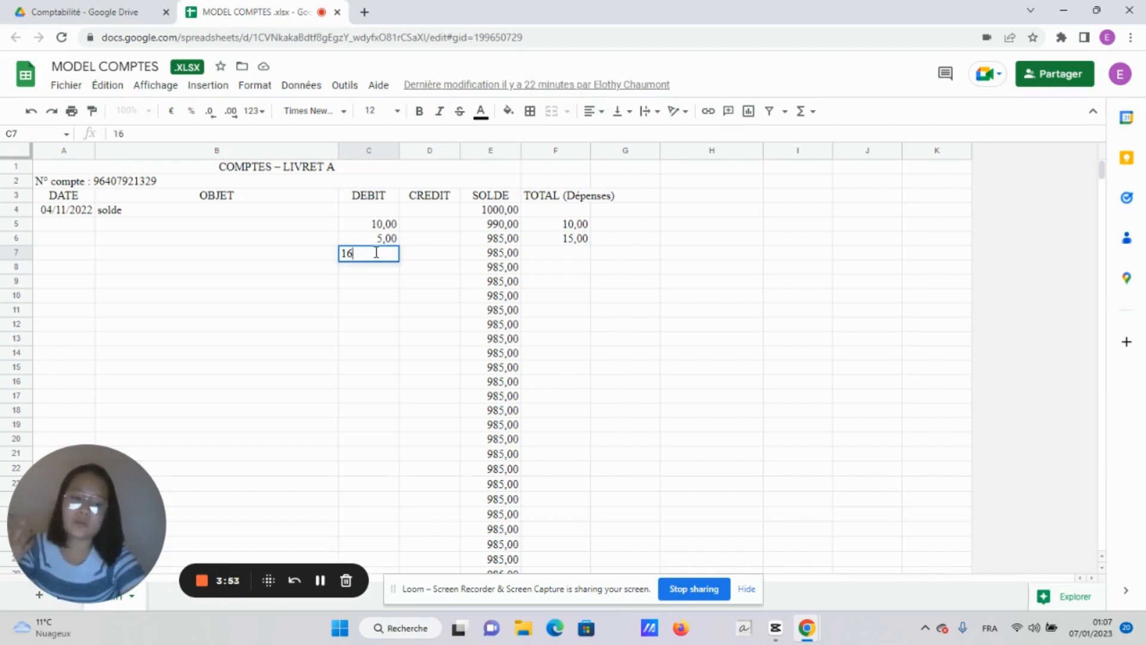
key(Return)
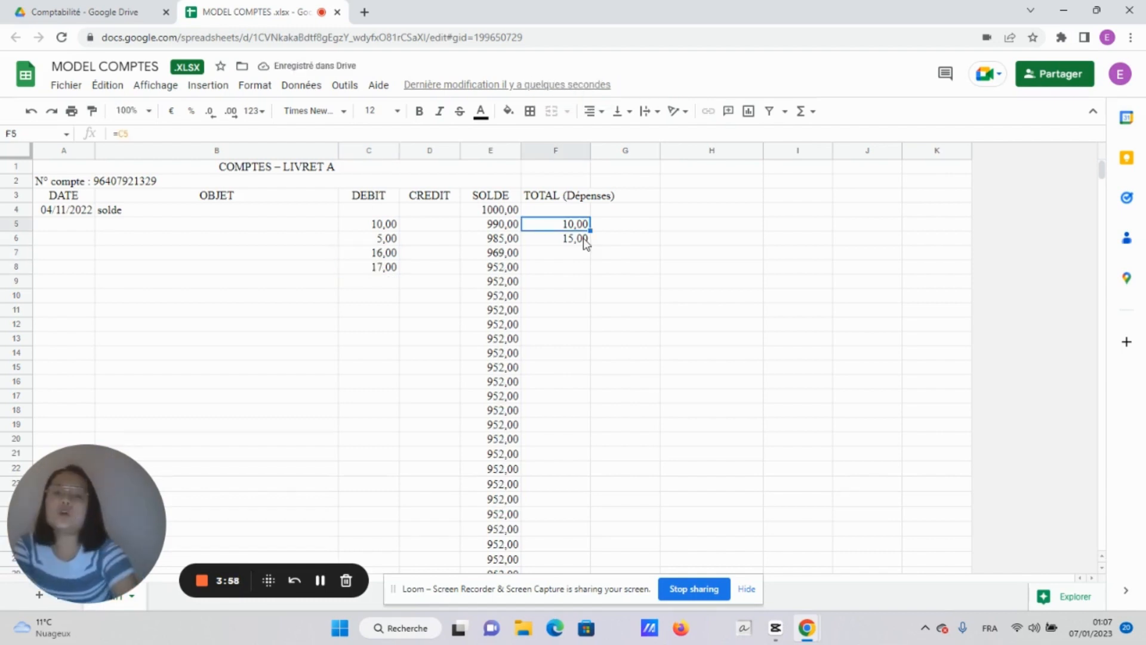
click(582, 238)
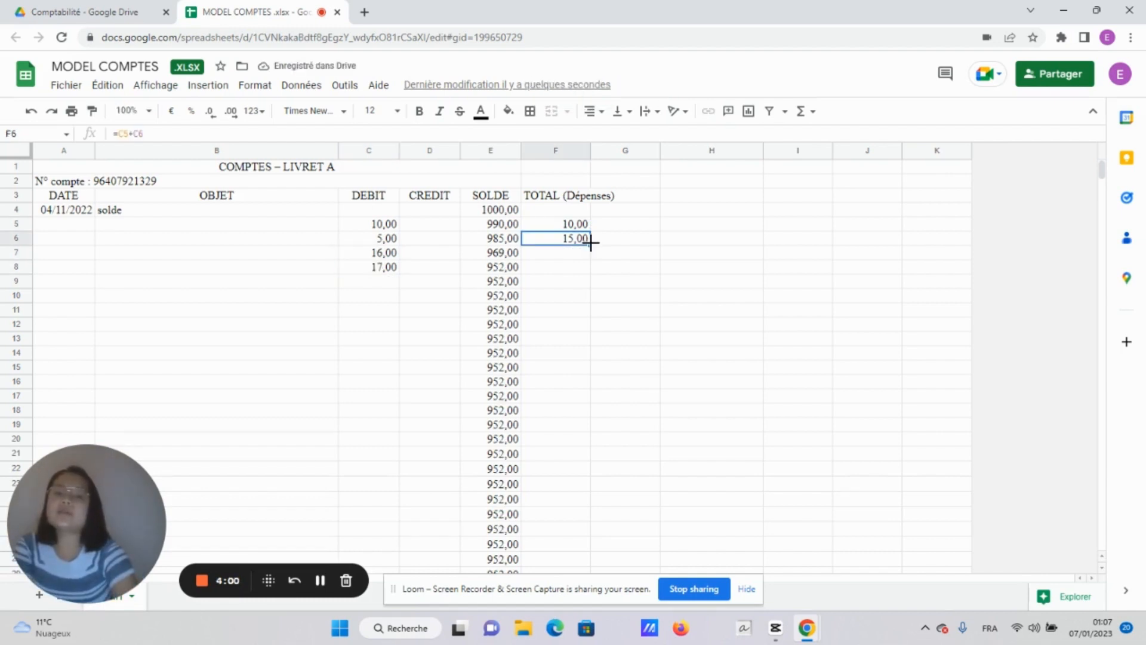
drag(590, 244, 587, 271)
click(584, 316)
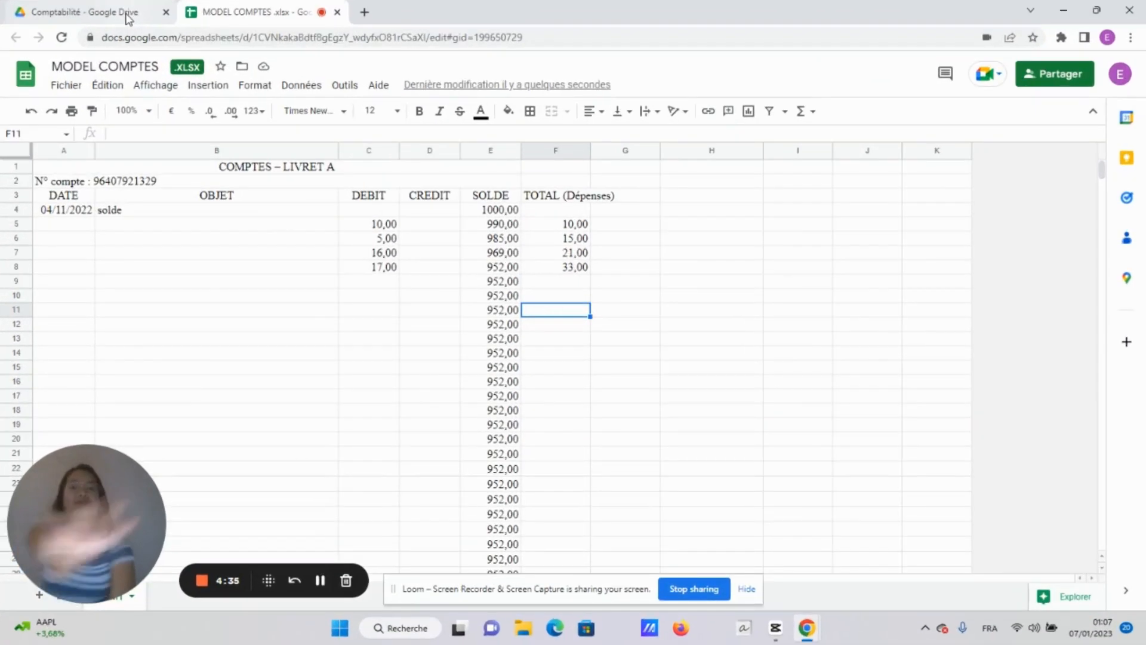
mouse_move(128, 18)
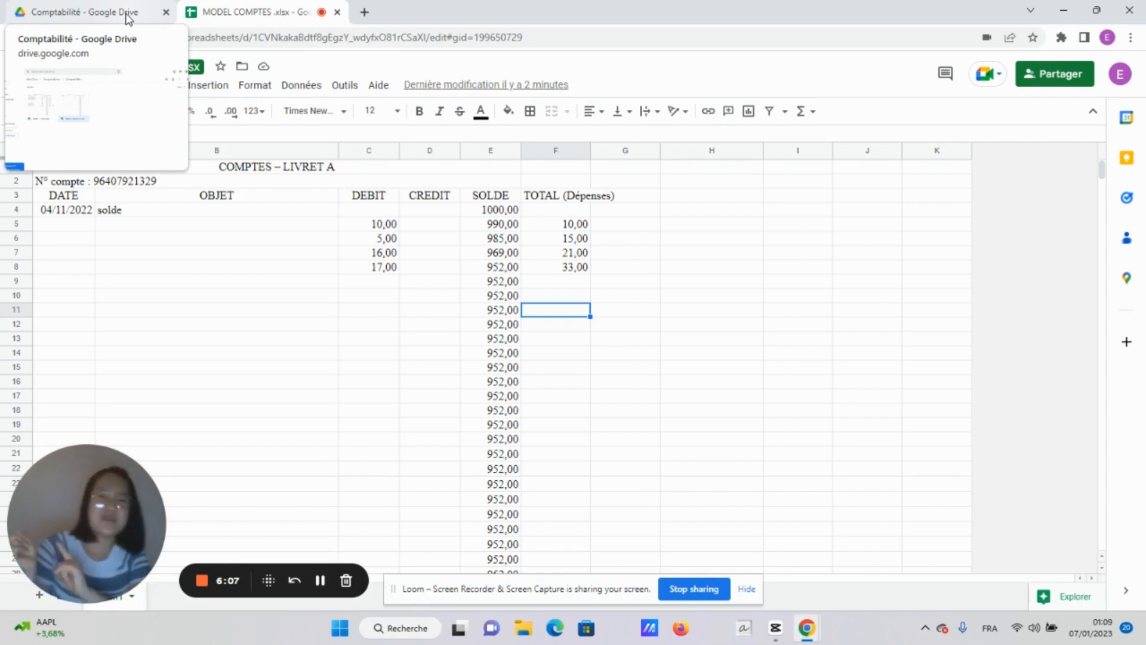
Back in Drive, go up to Vie quotidienne and open [template] TO DO LIST in the To do list folder
click(58, 10)
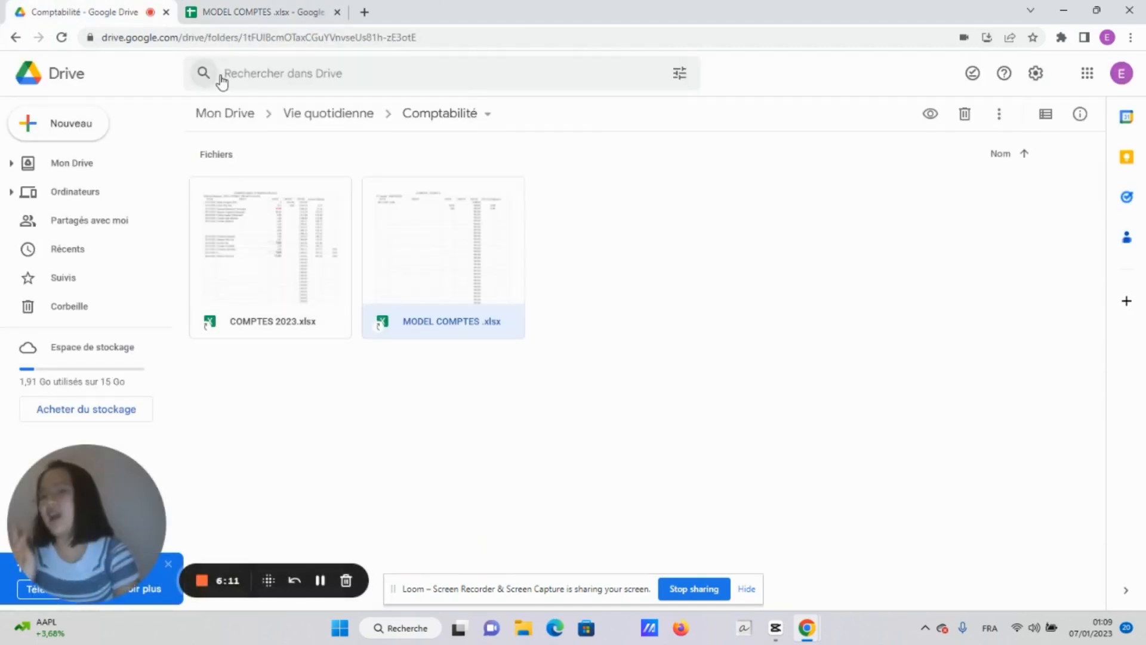
click(15, 38)
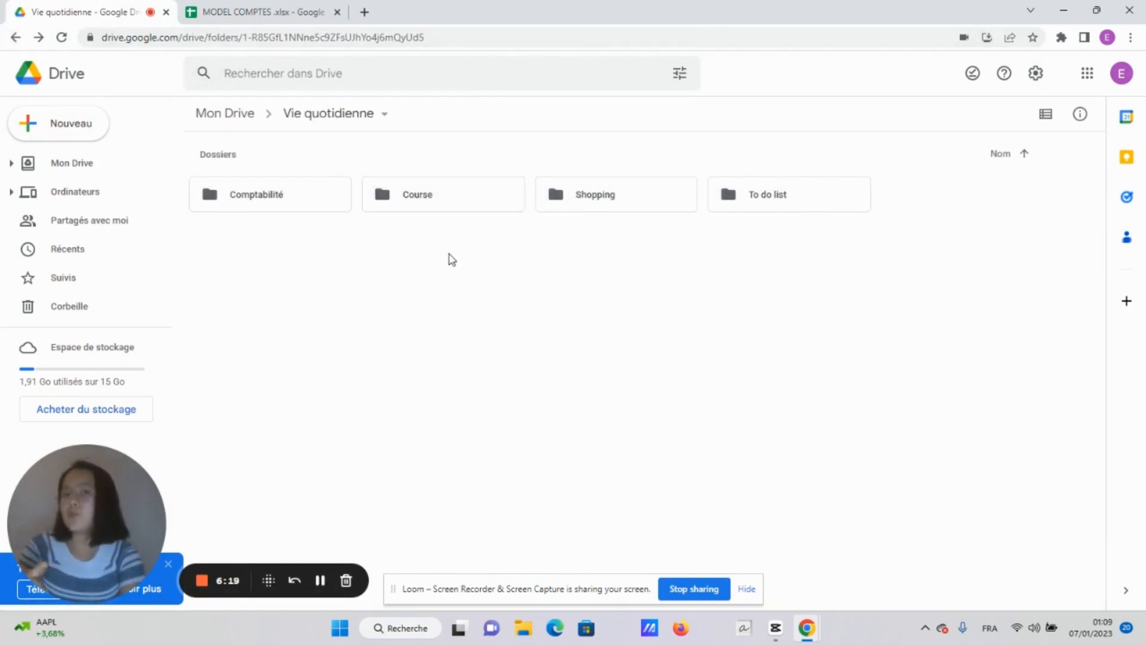
double_click(766, 203)
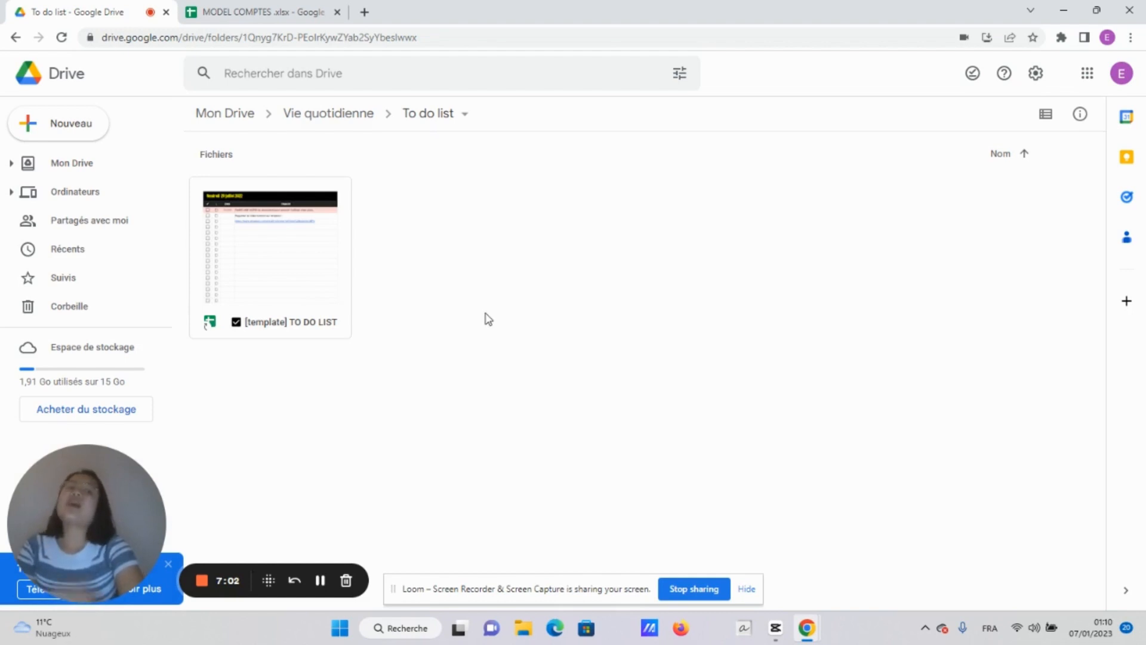
double_click(251, 292)
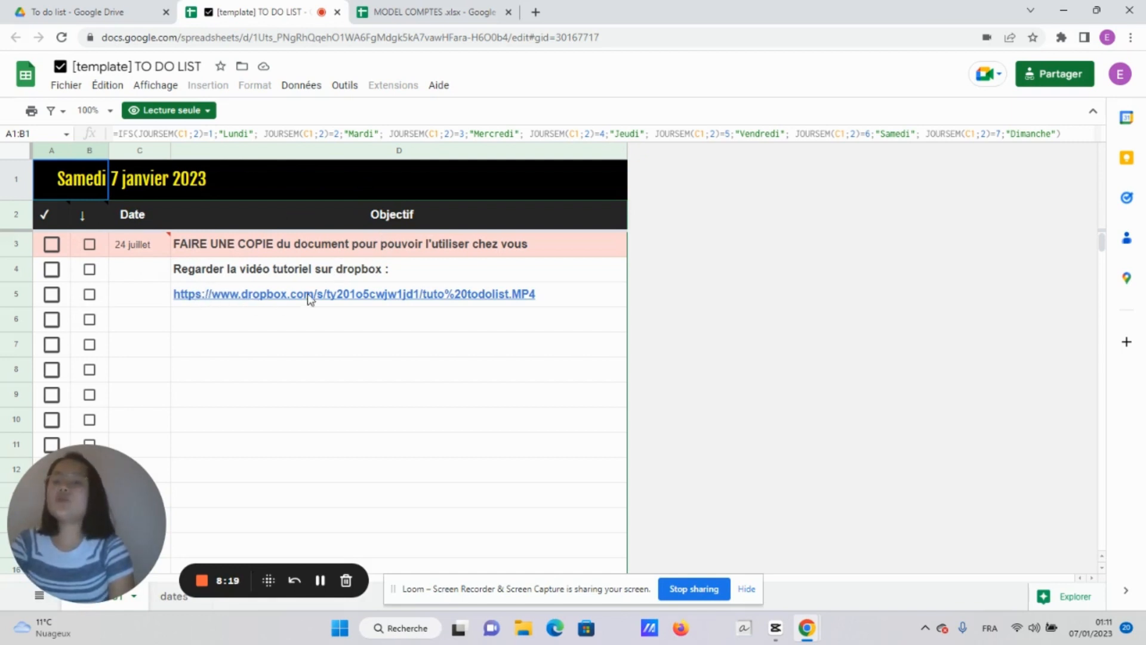
Switch from the view-only template to the 'To do list - Google Drive' tab
mouse_move(331, 295)
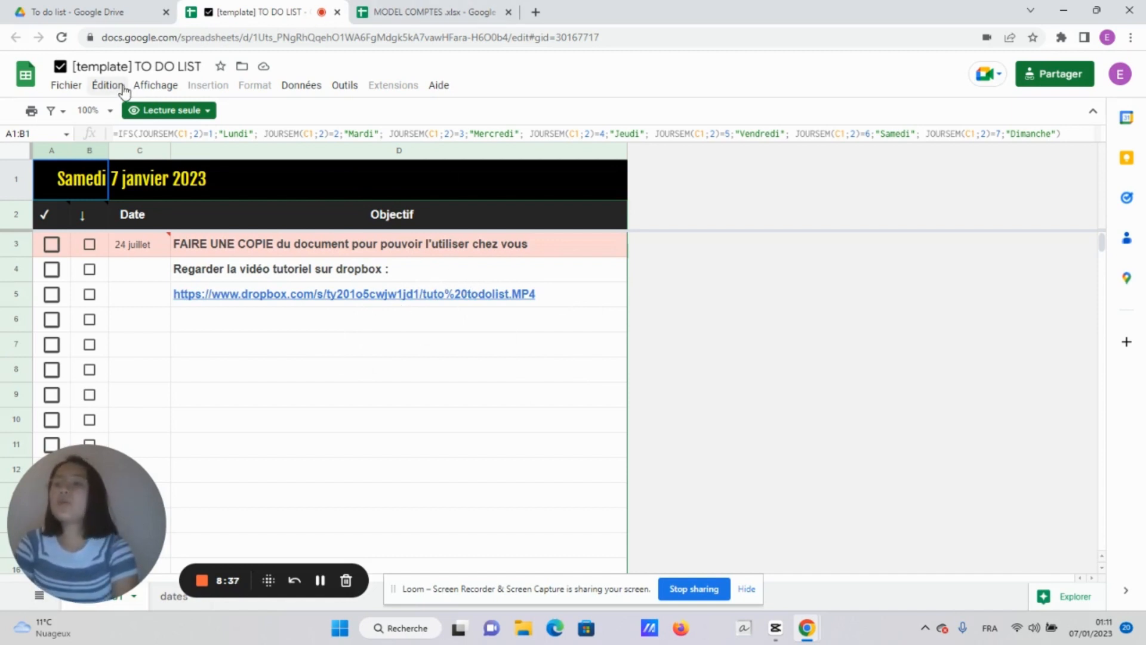
click(124, 9)
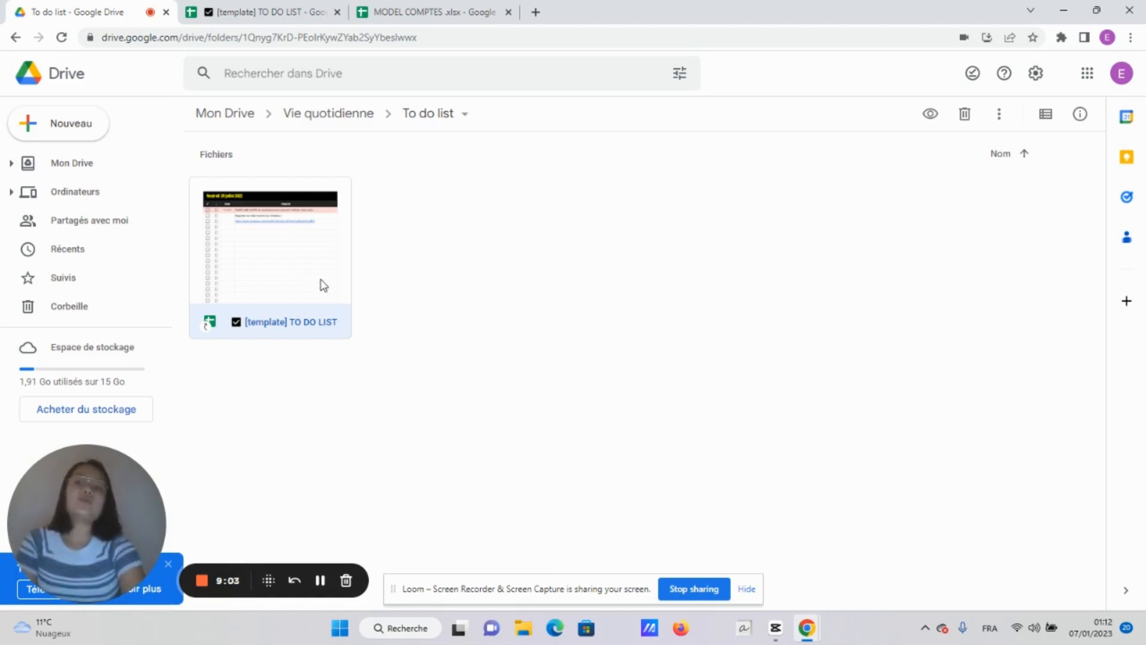
Create 'Copie de [template] TO DO LIST' from the template file and open it
right_click(322, 287)
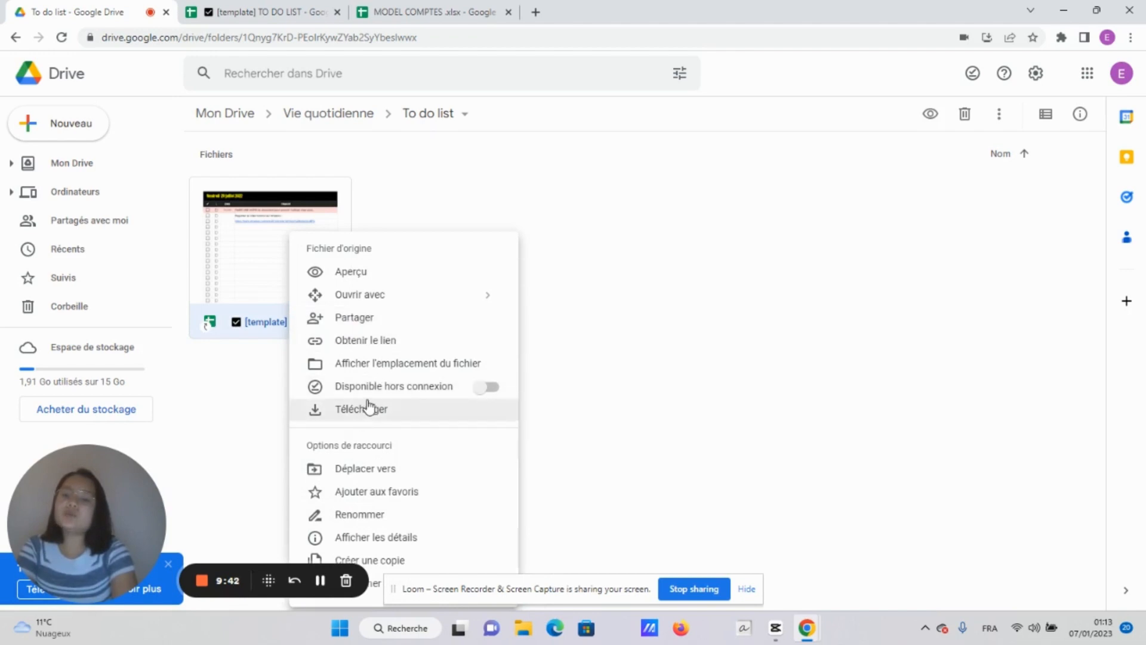
click(378, 561)
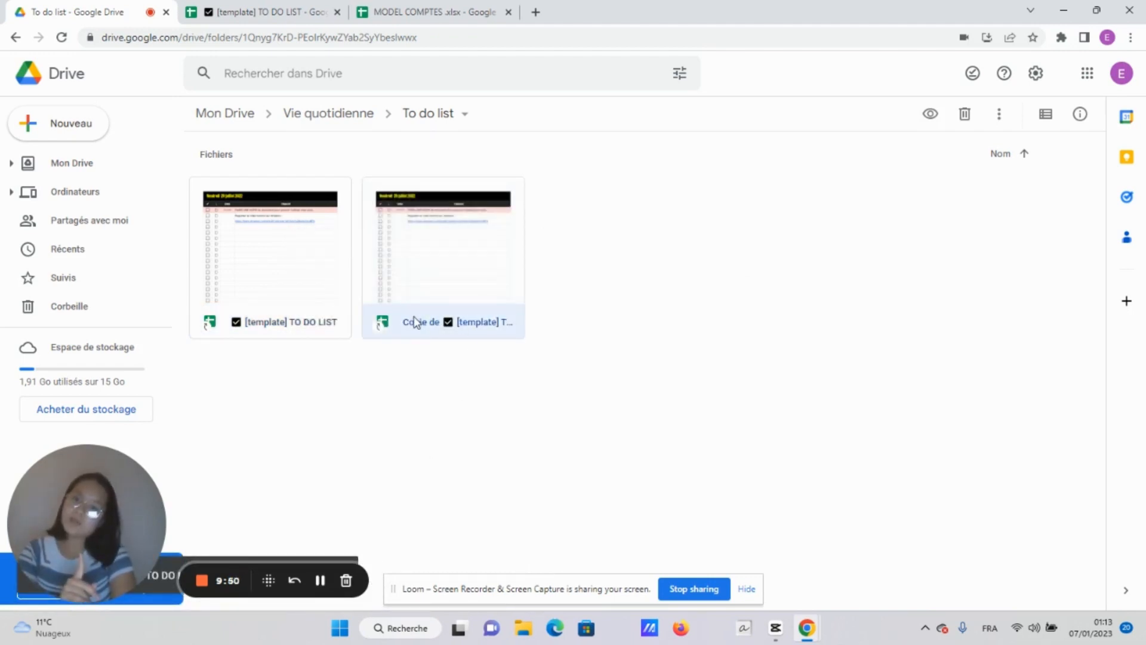
double_click(493, 229)
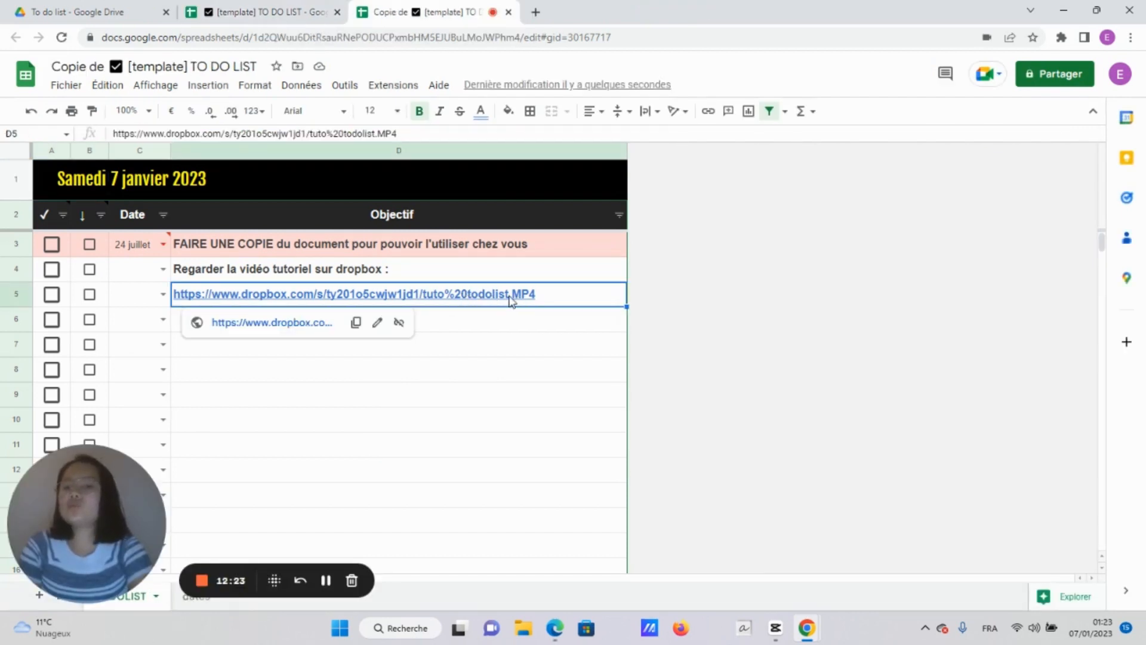
Delete the sample link text from cell D5 of the copied to-do list
double_click(559, 298)
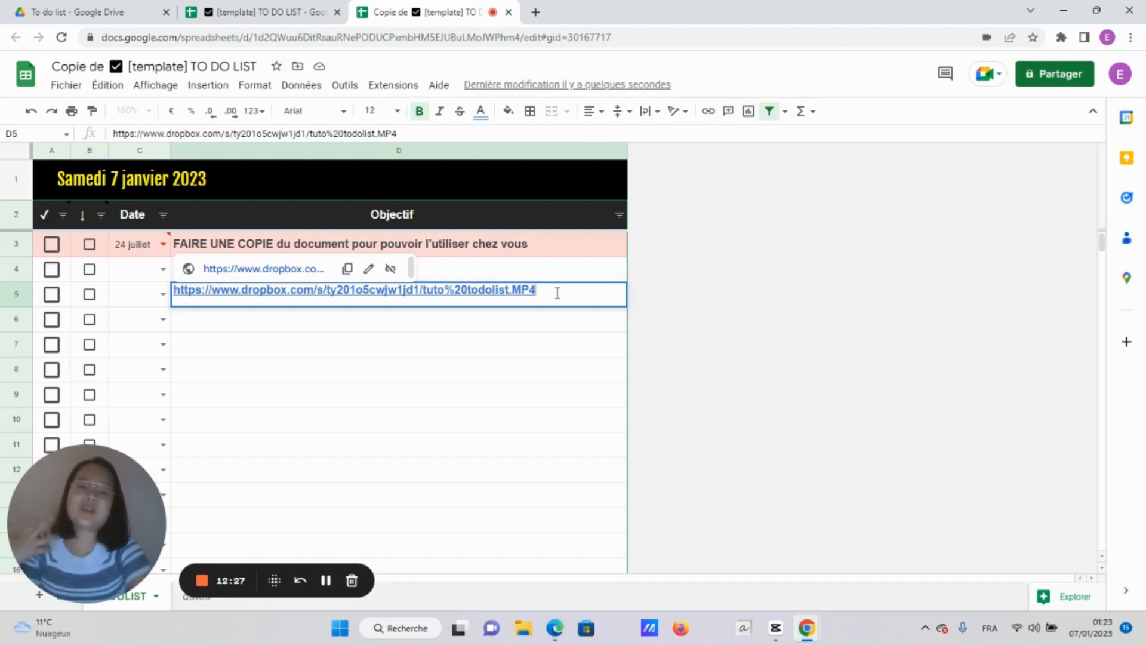
drag(559, 295, 167, 256)
key(BackSpace)
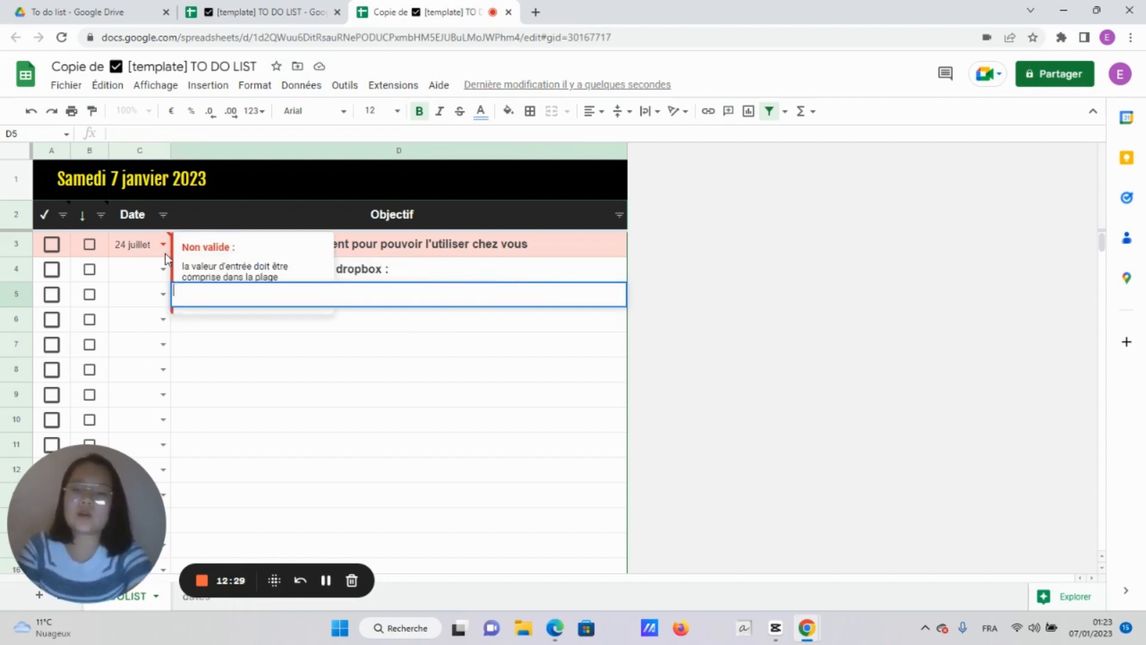
click(226, 328)
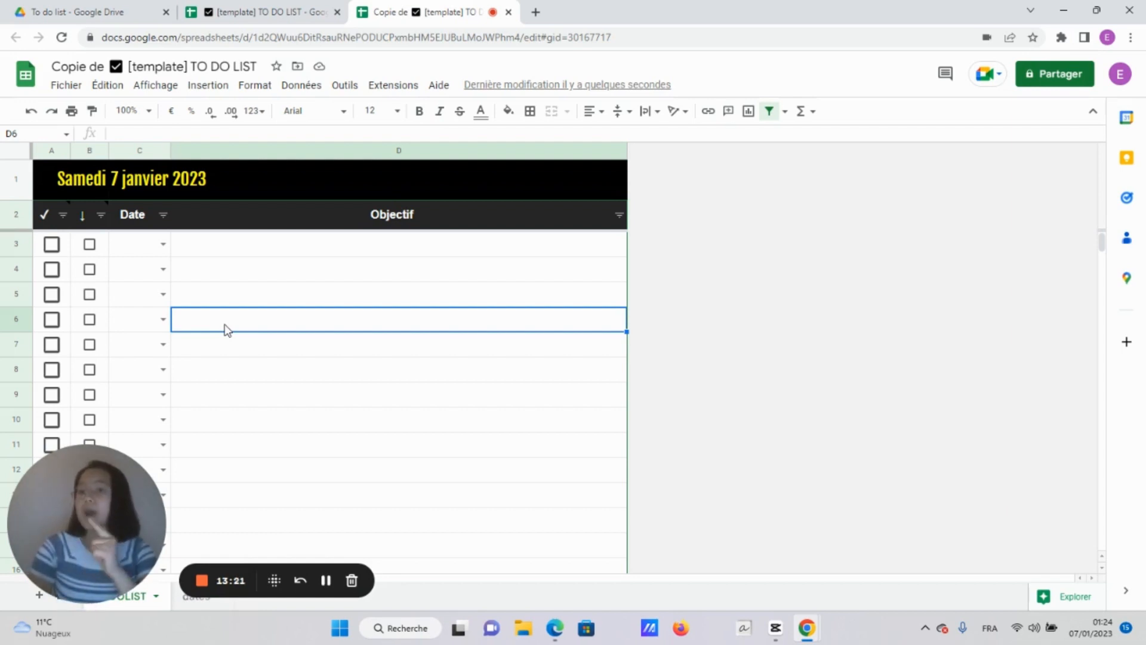
After comparing with the original template, enter 'Tuto de Google Drive' as the first task
click(239, 11)
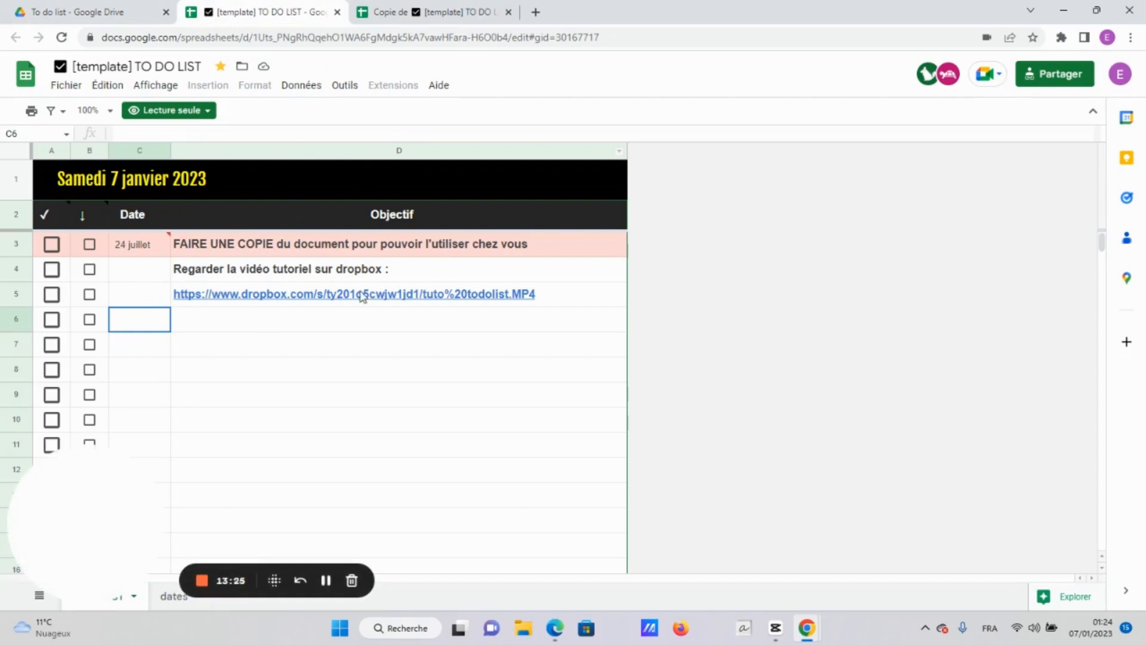
click(422, 12)
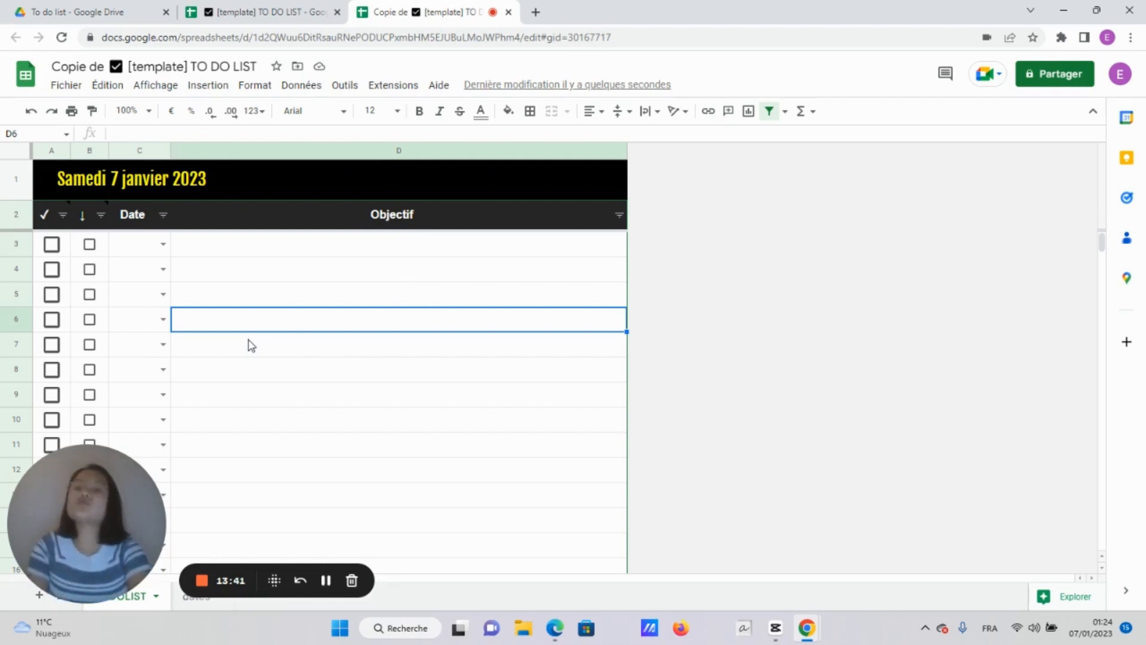
click(317, 258)
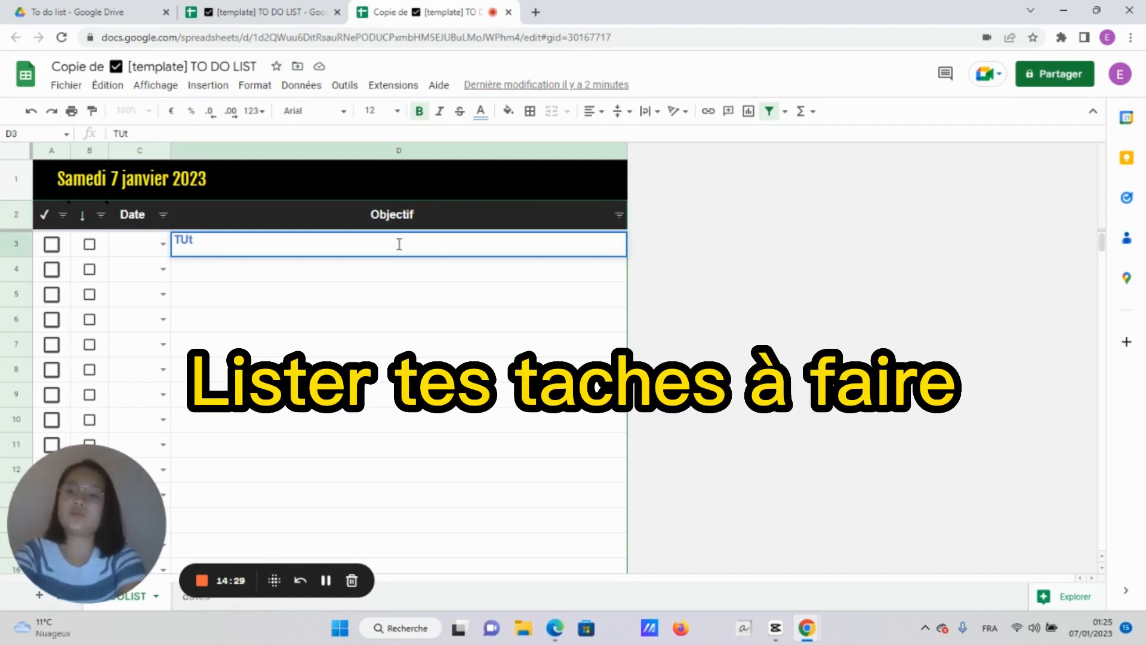
key(BackSpace)
key(BackSpace)
key(BackSpace)
text(Tuto de Goog)
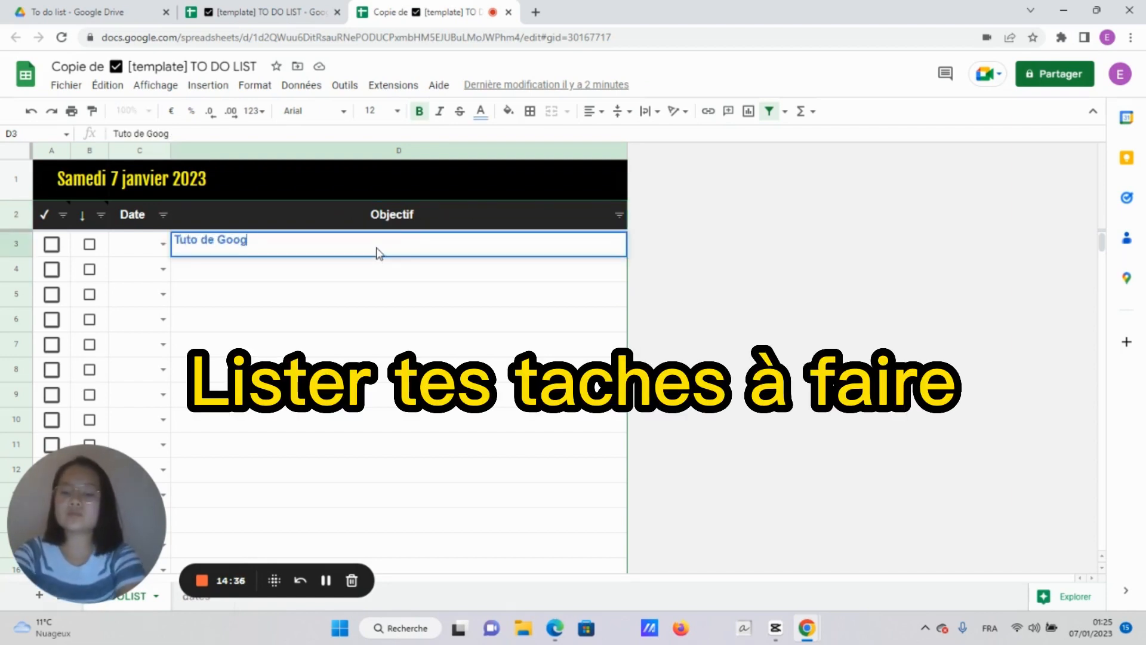
text(le Drive)
key(Return)
Add the tasks 'Recopier mes cours', 'Ranger la chambre' and 'Chercher les caseaux pour mes proches'
text(Devo)
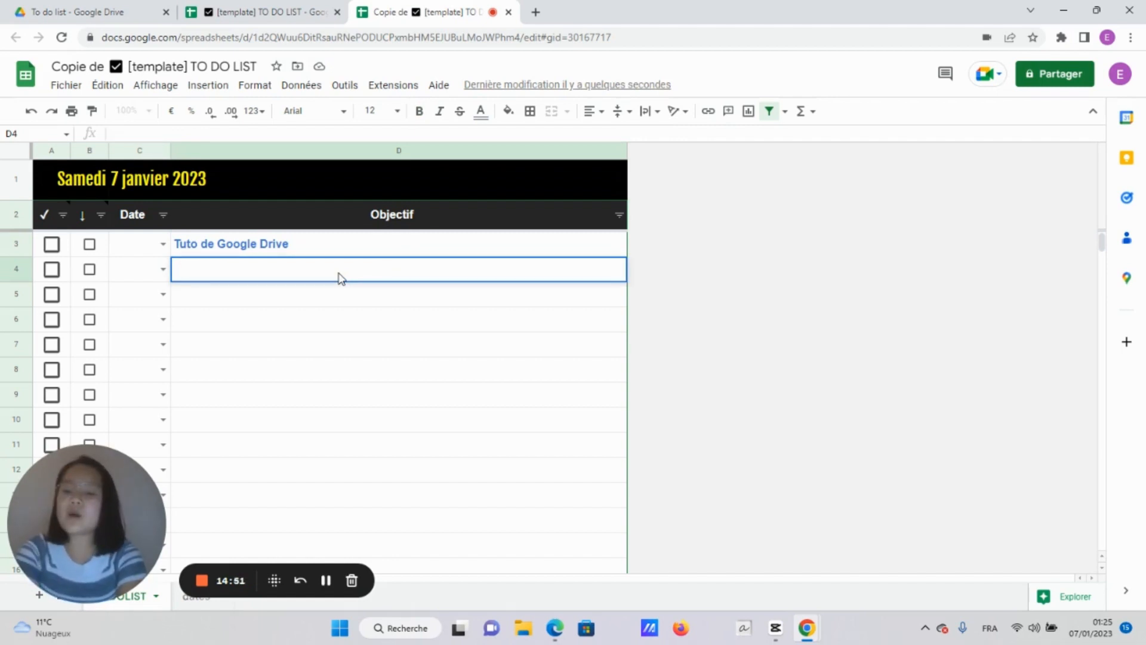
text(Recopier mes )
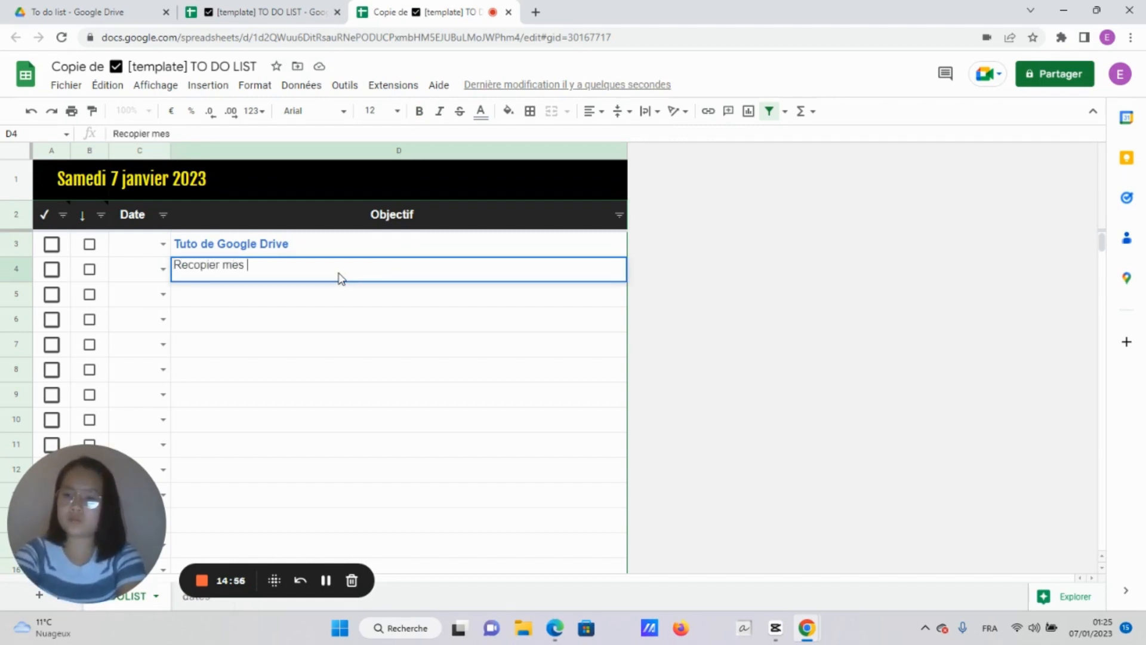
text(cours)
click(307, 294)
text(Ranger la)
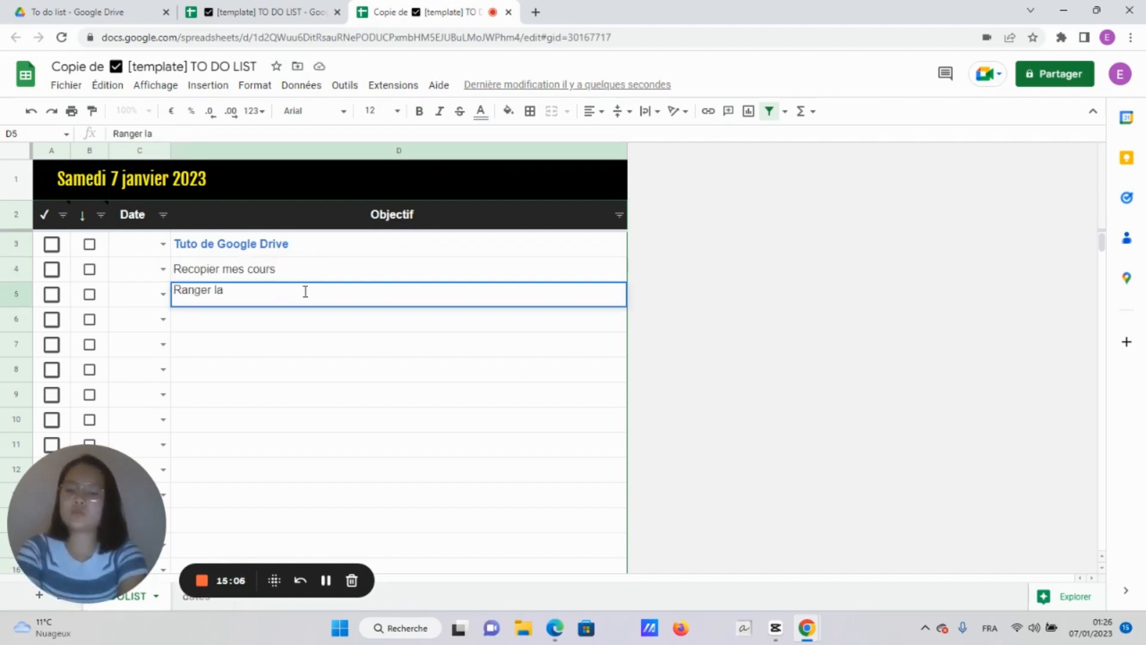
text( chambre)
click(297, 323)
text(Cherhch)
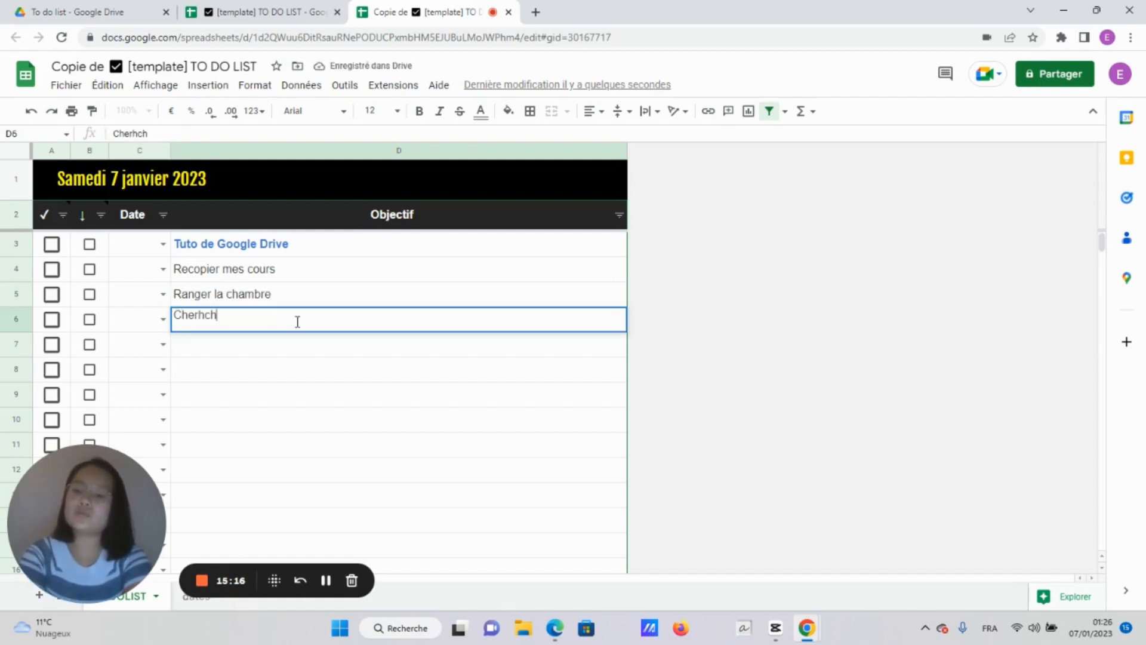
key(BackSpace)
key(BackSpace)
key(BackSpace)
text(cher les caseaux pour mes )
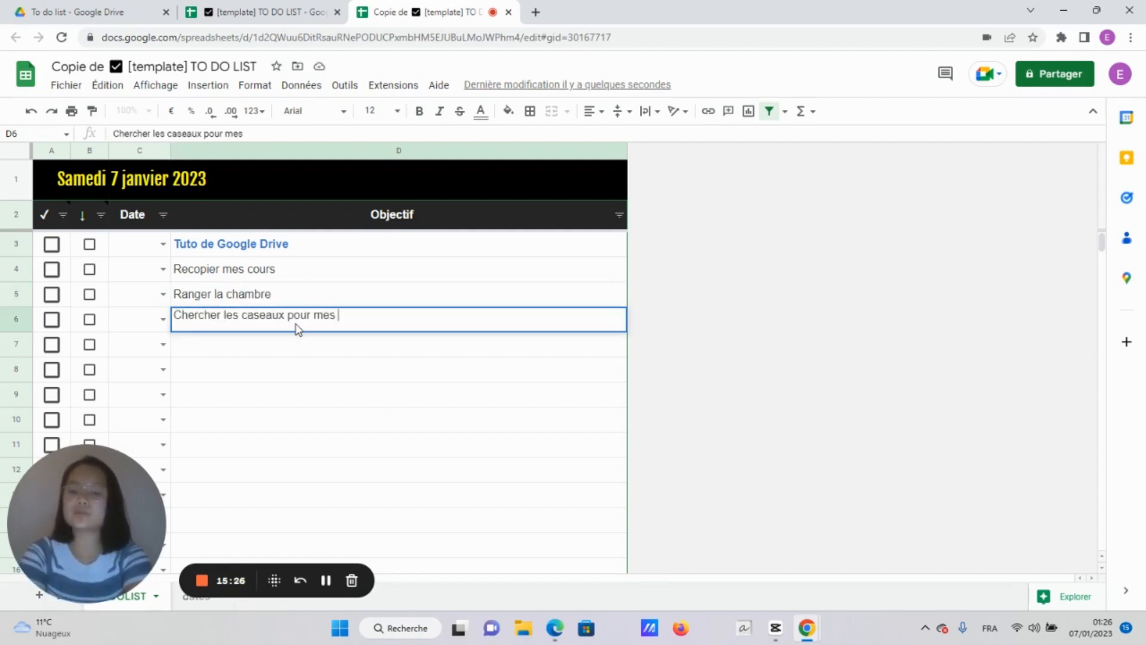
text(proches)
click(302, 350)
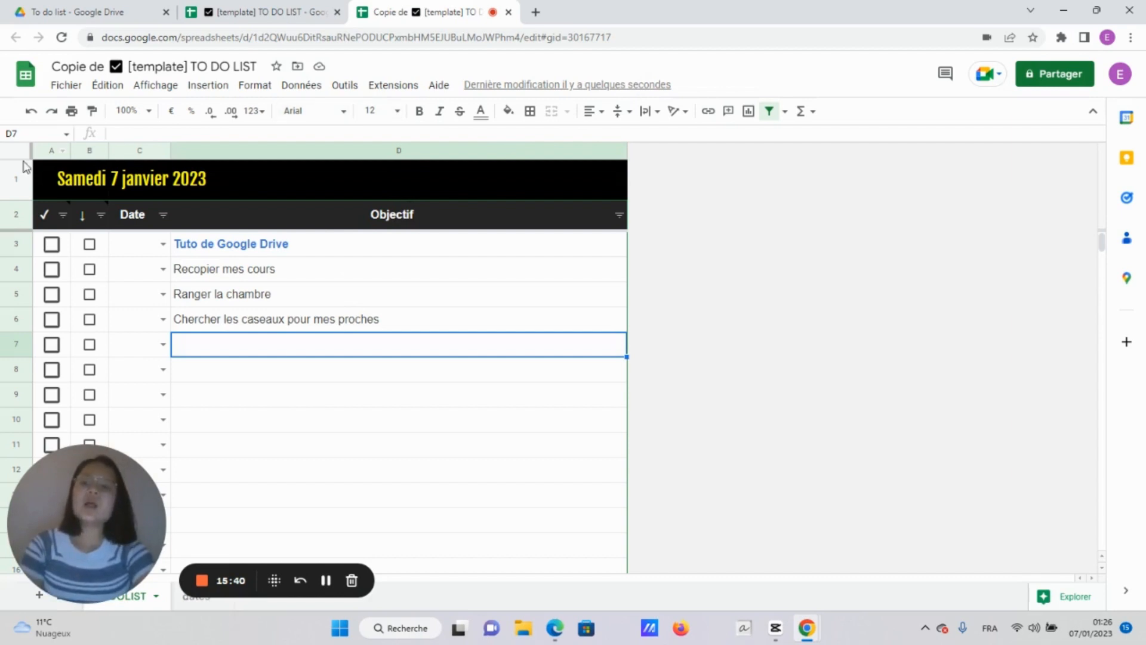
Tick A3 done and pick 07/01/2023, 08/01/2023 and 07/01/2023 in the C3–C5 date dropdowns
click(52, 245)
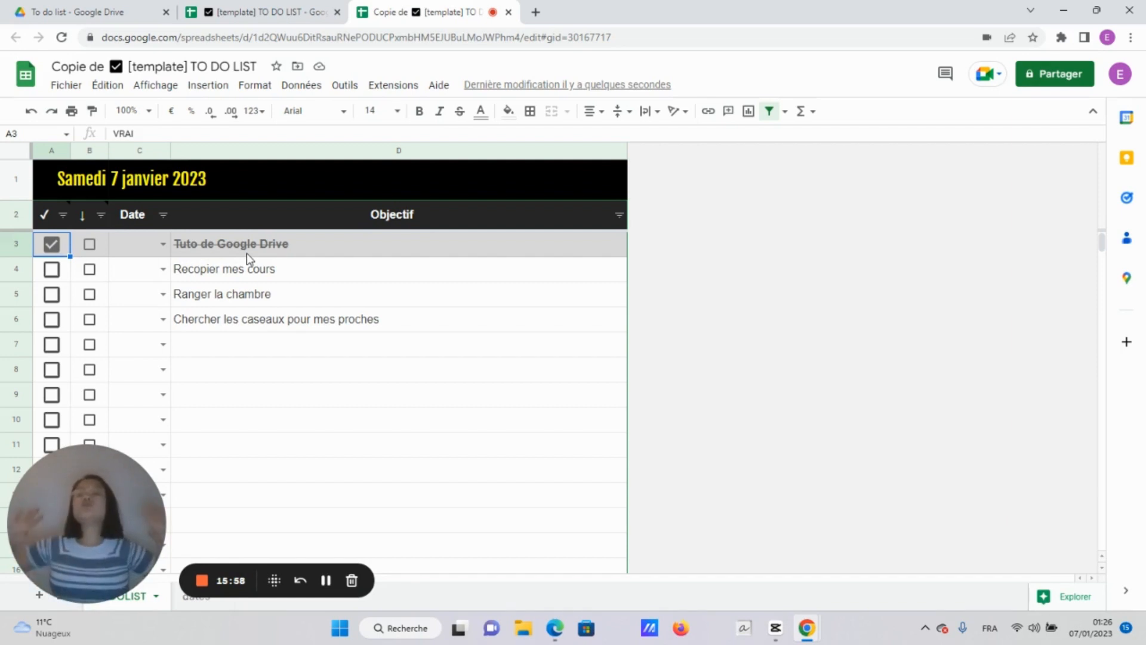
click(163, 244)
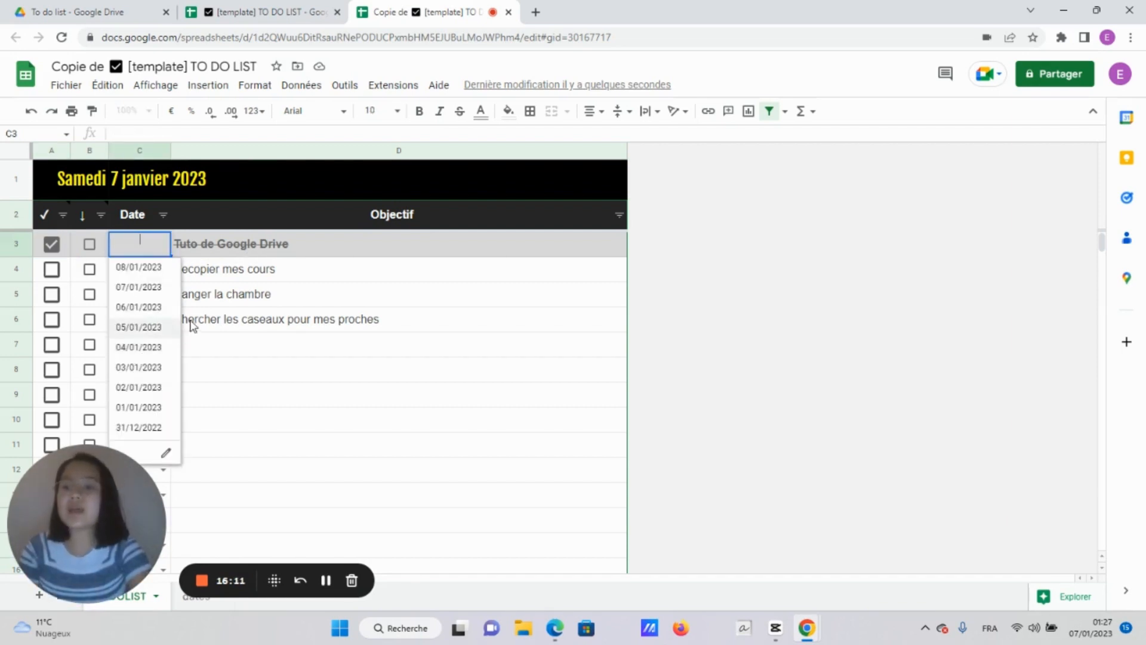
click(151, 288)
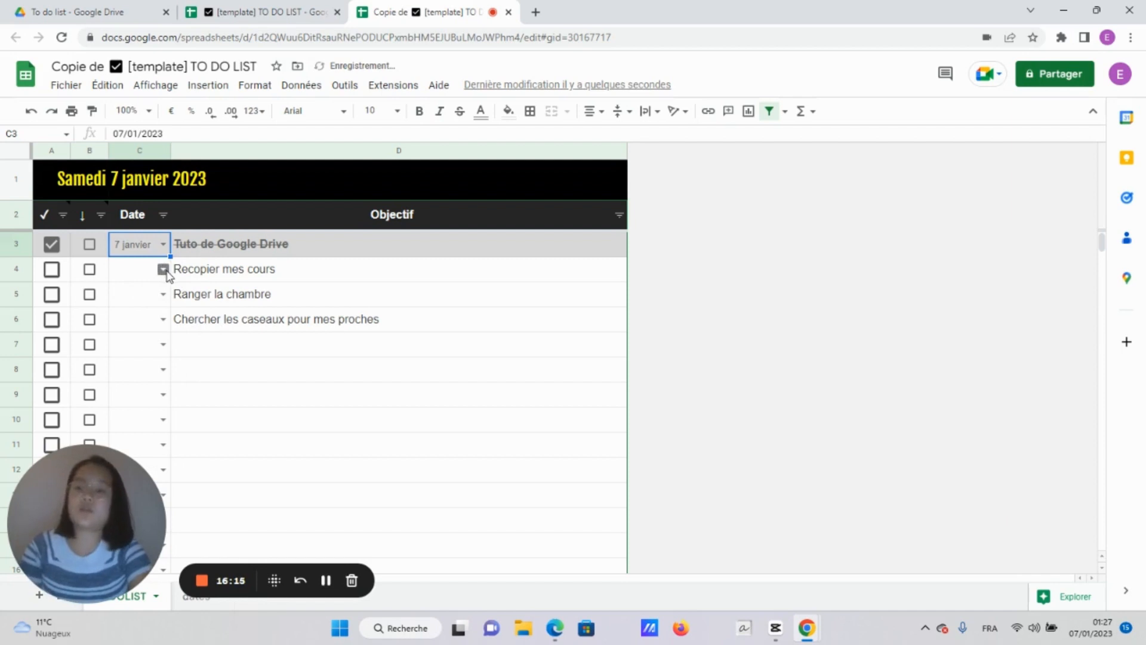
click(163, 270)
click(156, 294)
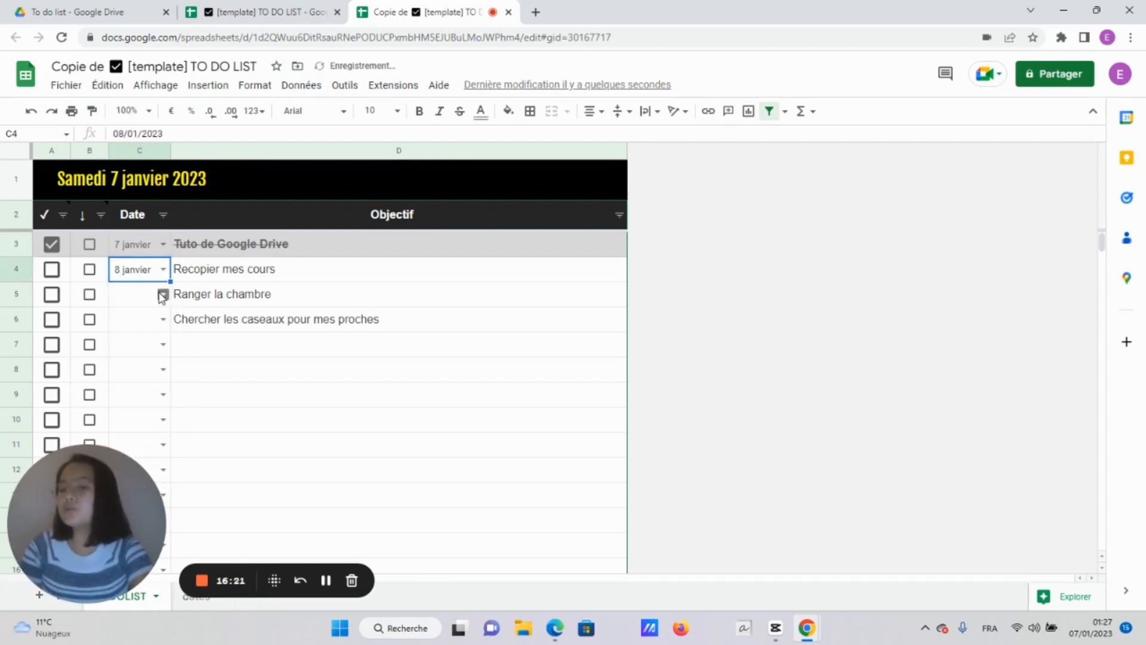
click(162, 295)
click(135, 336)
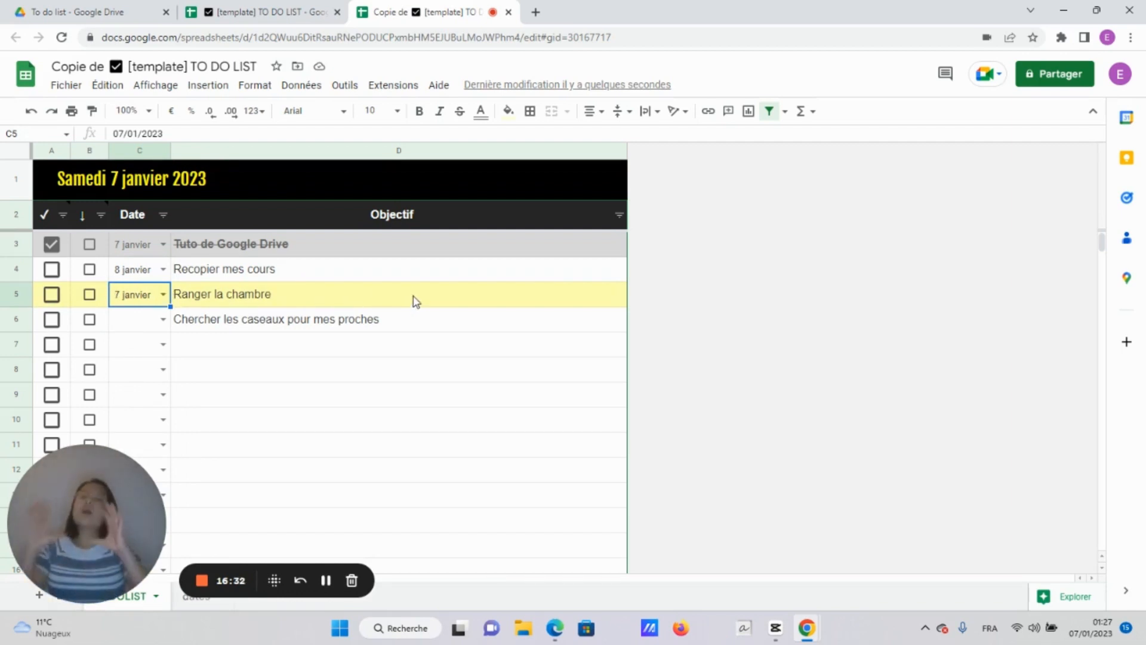
Date the gift task 8 janvier and add tasks 'Mes exos de maths' and 'Avancer sur mon projet'
click(163, 319)
text(Mes exp)
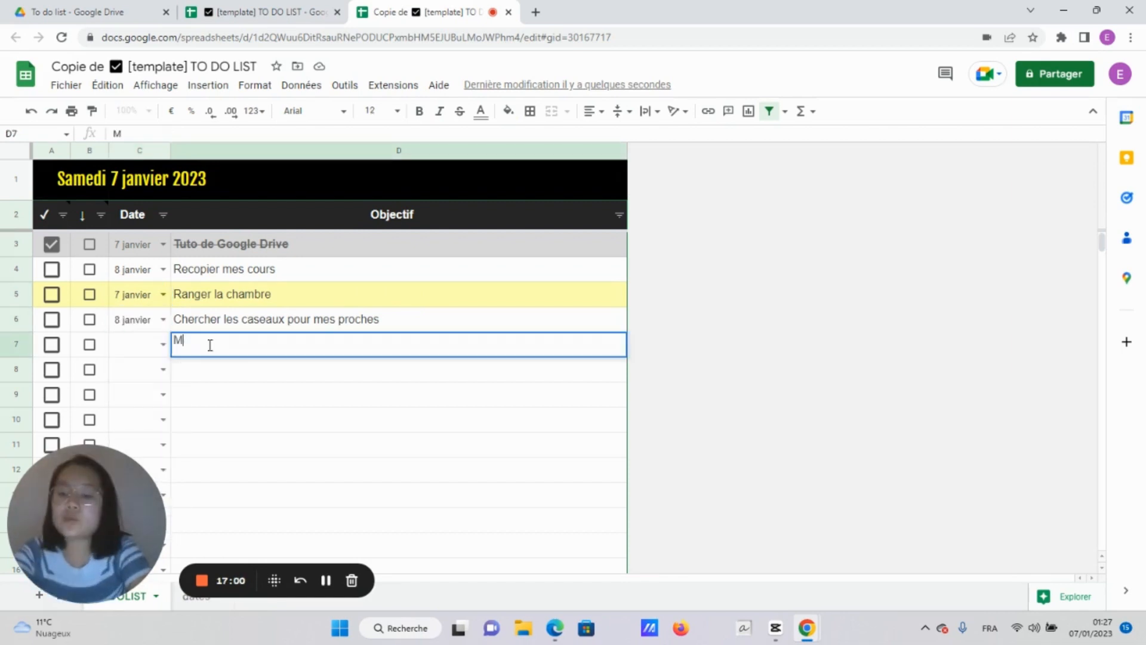
key(BackSpace)
text(os de maths)
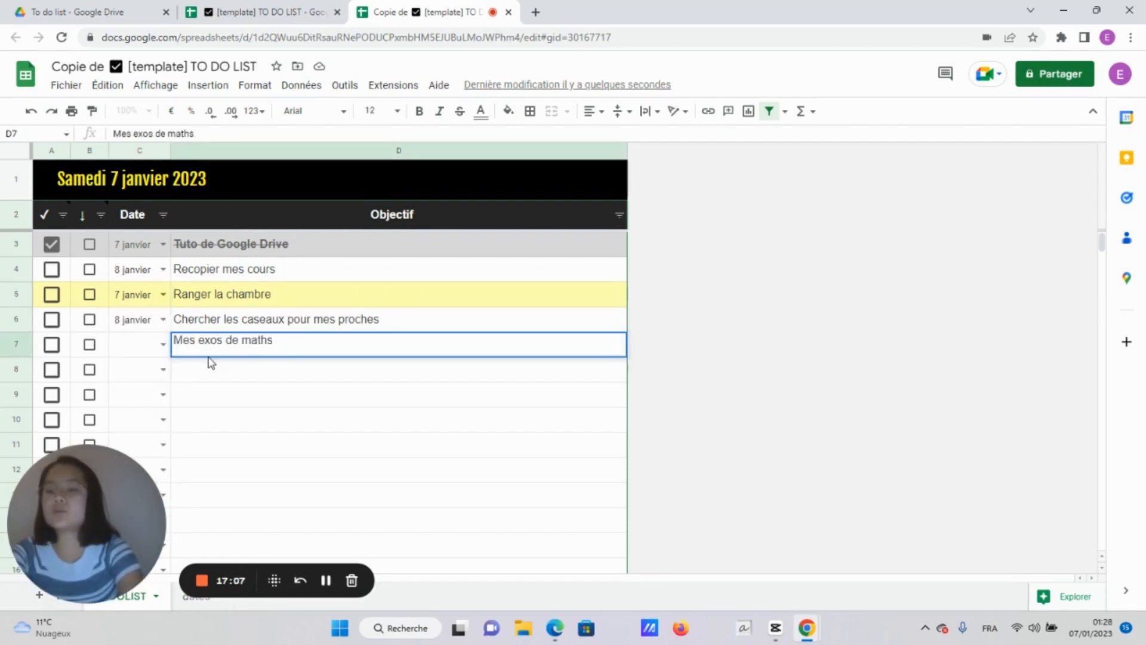
key(Return)
text(Apprendr)
key(BackSpace)
key(BackSpace)
key(BackSpace)
key(BackSpace)
key(BackSpace)
key(BackSpace)
key(BackSpace)
key(BackSpace)
text(Avan)
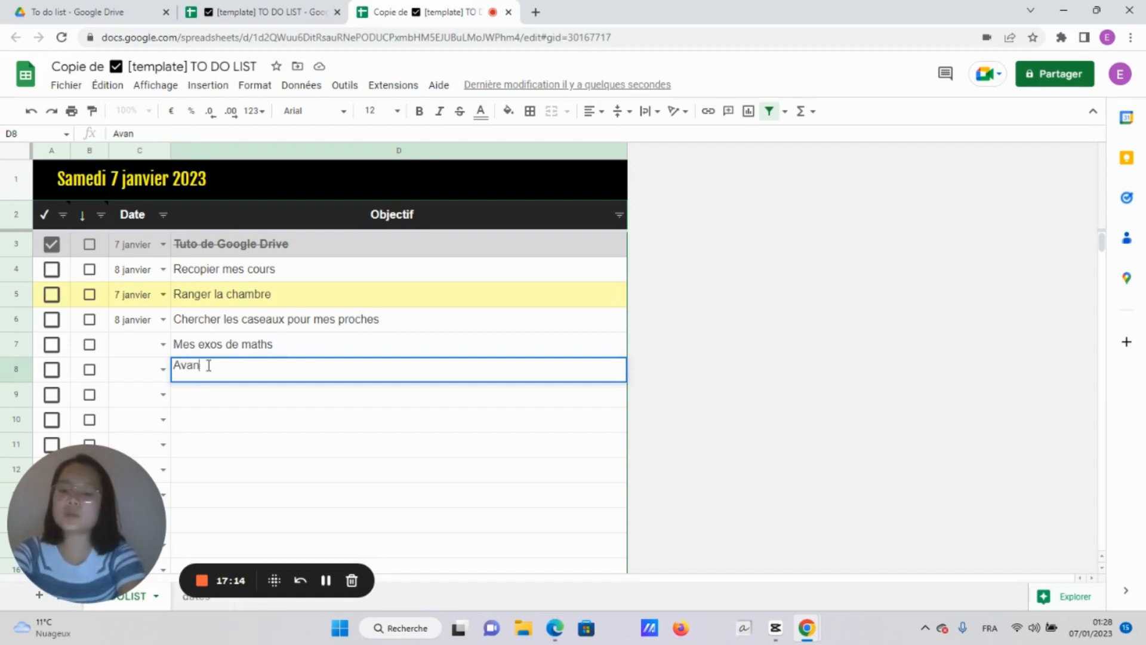
text(cer sur mon projet)
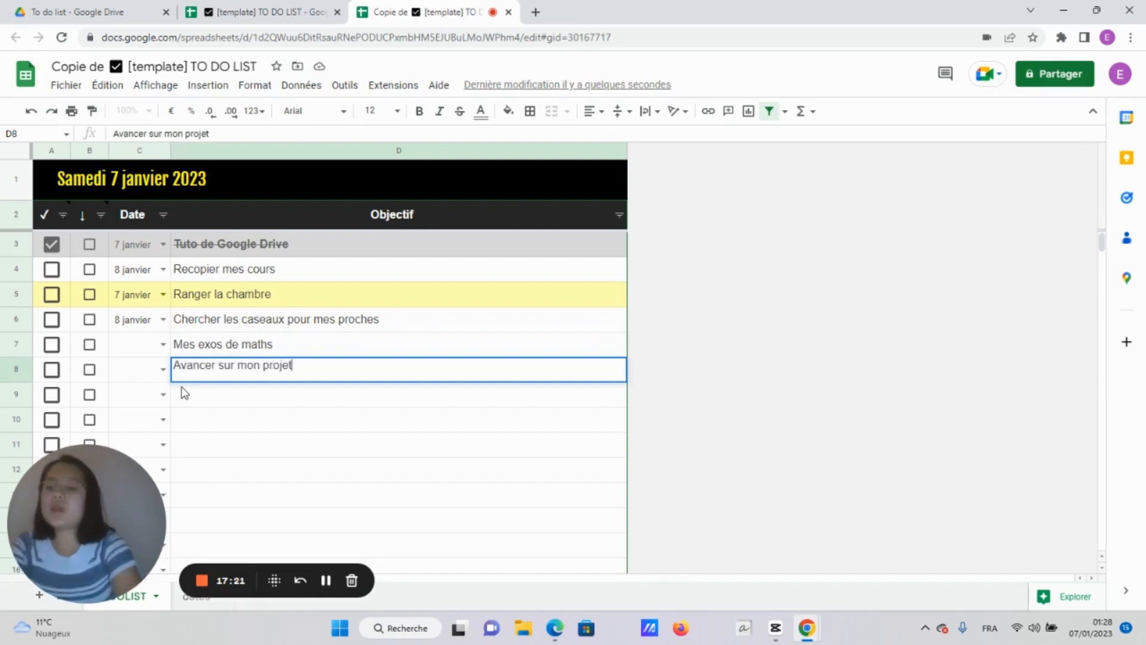
Date both new tasks 07/01/2023 from their C7 and C8 dropdowns
click(163, 344)
click(152, 387)
click(163, 370)
click(139, 412)
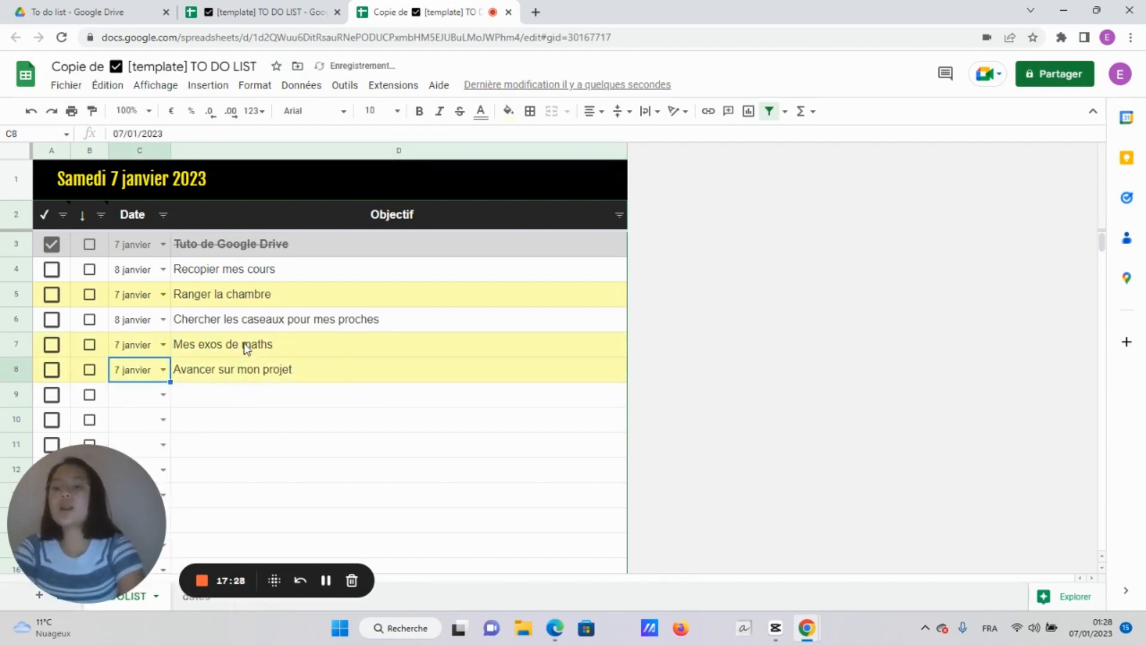
click(216, 397)
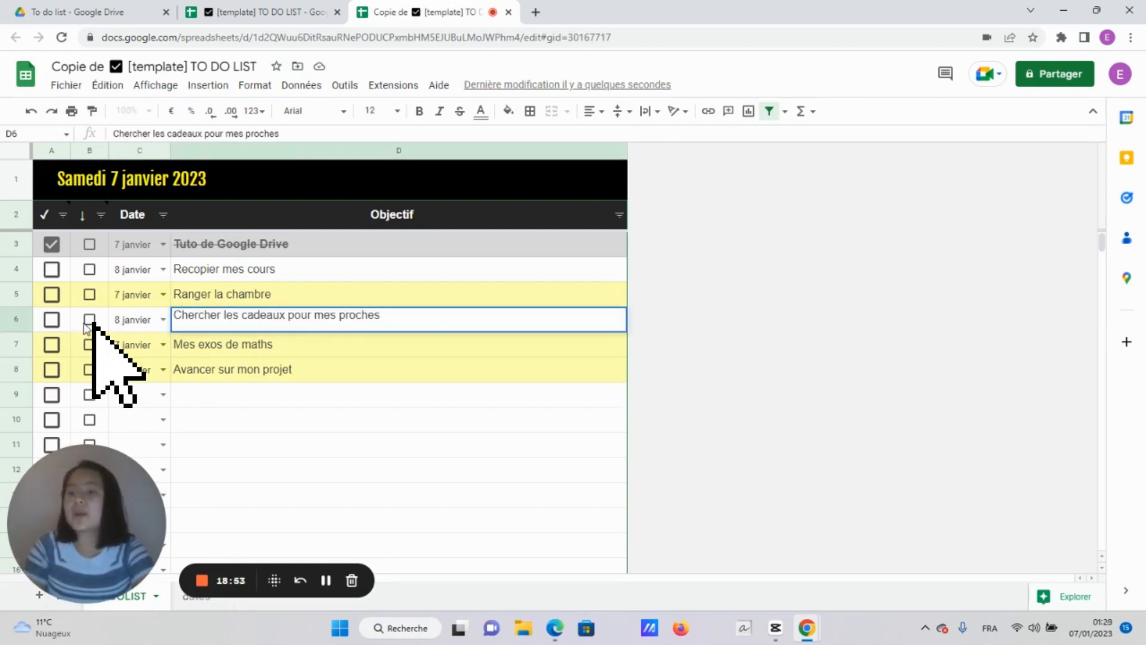
Tick and untick the later and done checkboxes for the gift task and Recopier mes cours
click(89, 321)
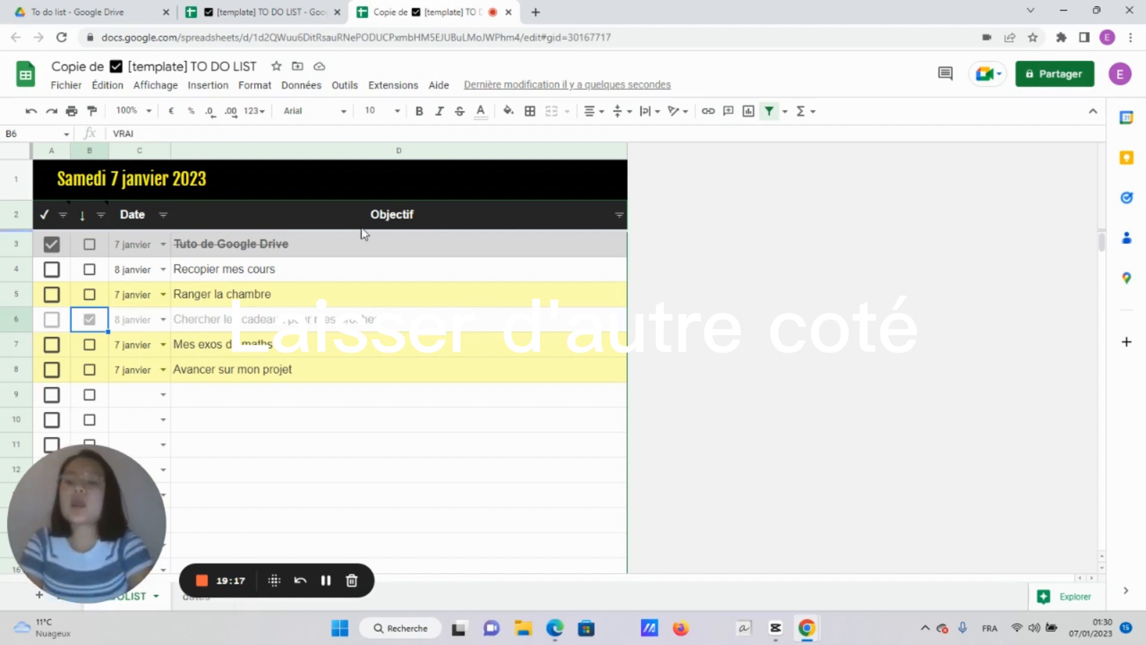
click(90, 320)
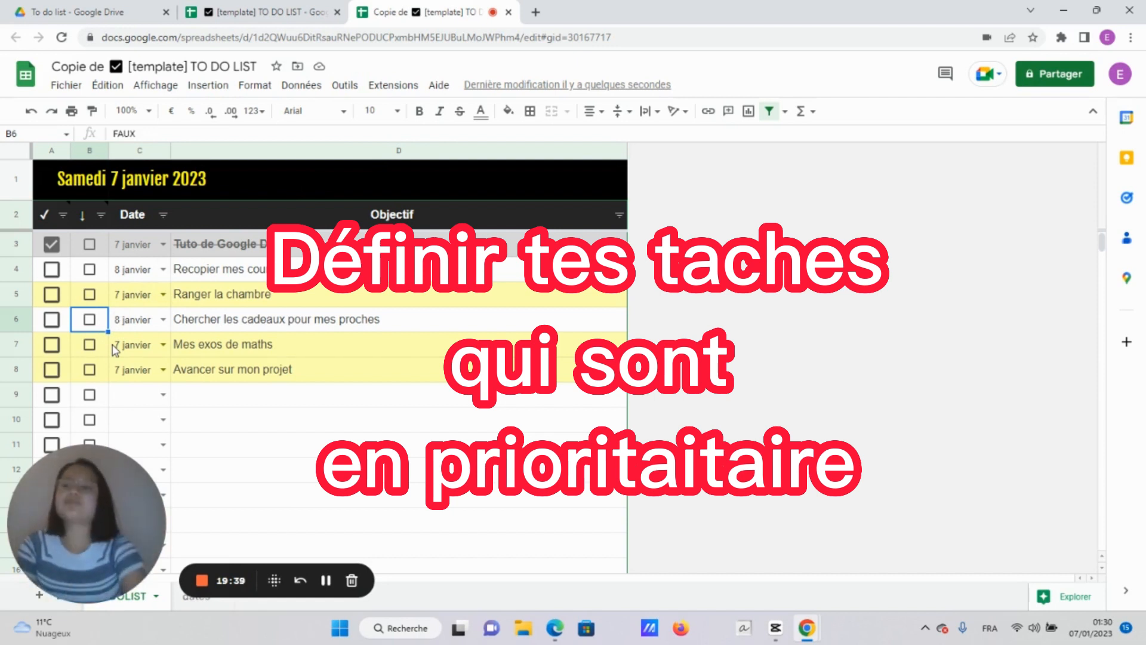
click(51, 274)
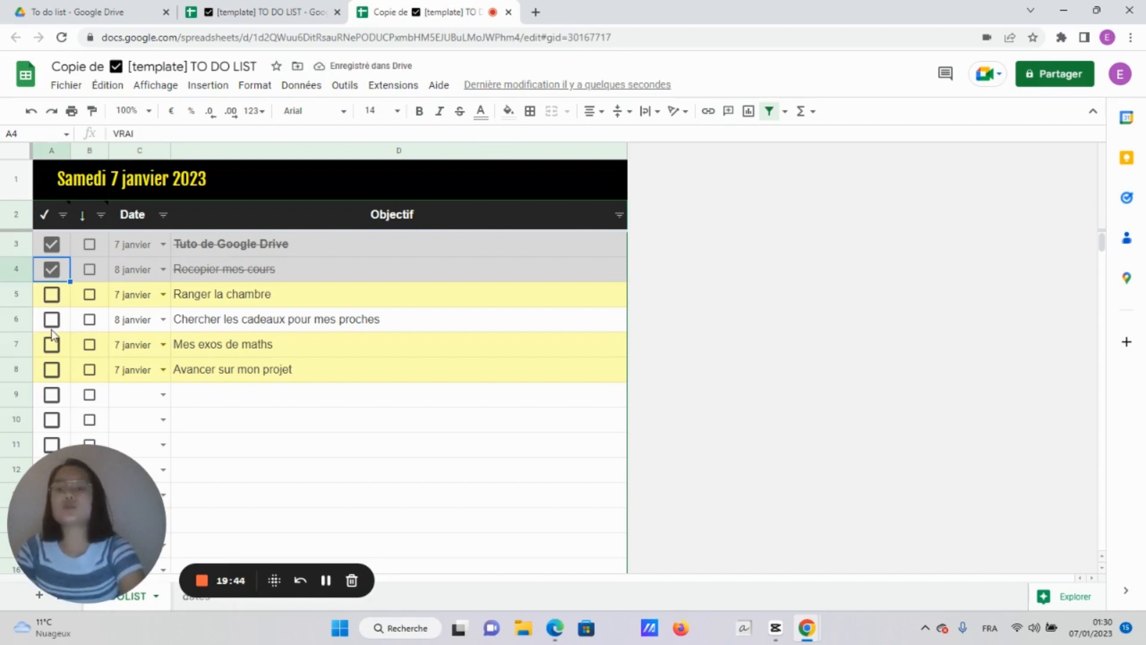
click(51, 271)
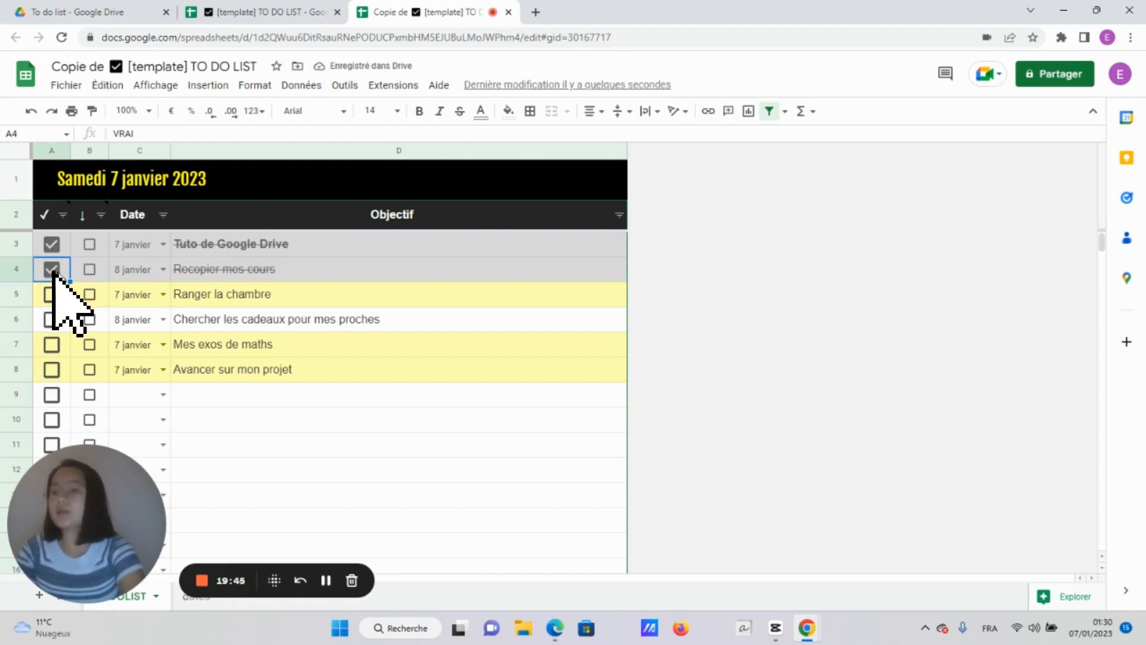
click(91, 271)
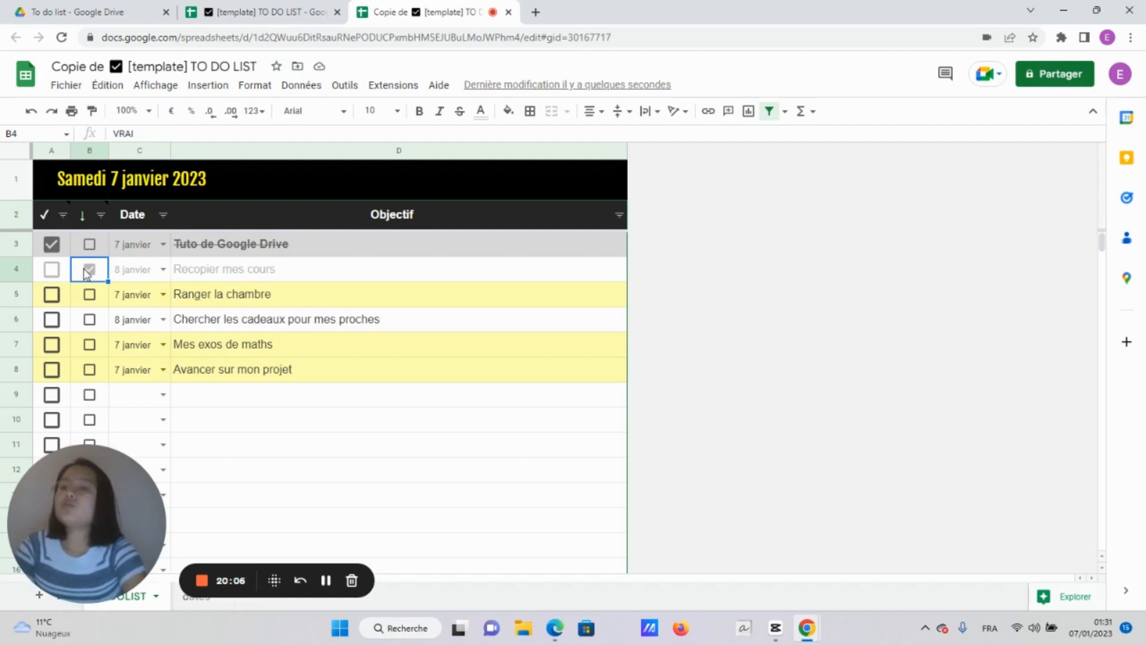
click(87, 272)
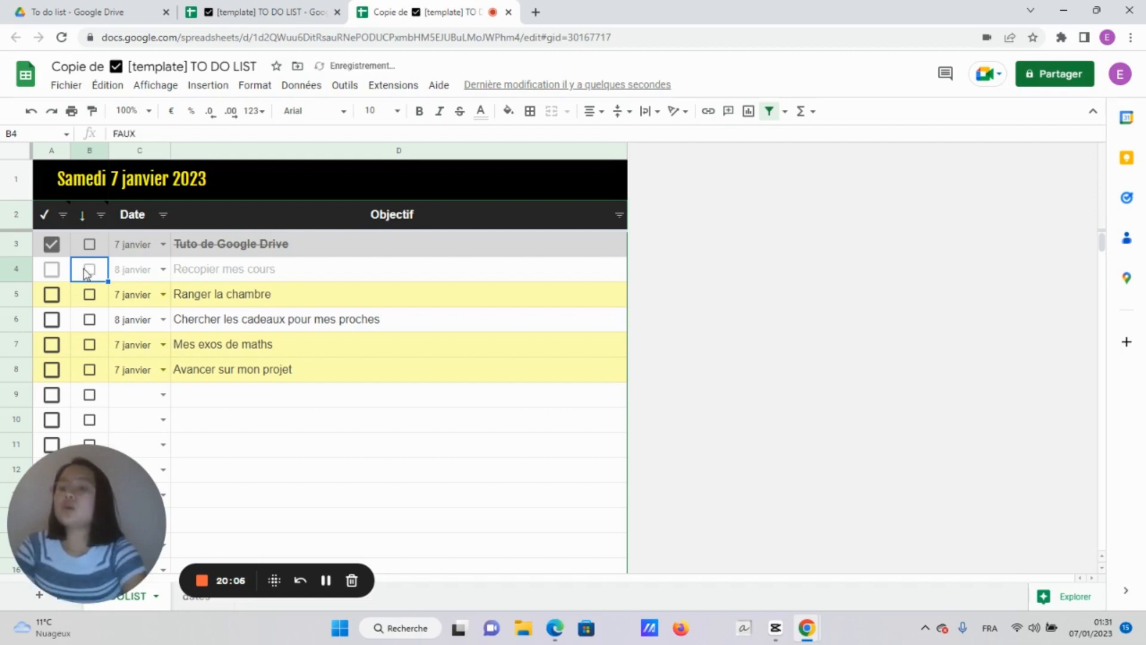
Sort column B's task list by fill colour #FFFFB0, bringing the three 7 janvier tasks first
click(100, 215)
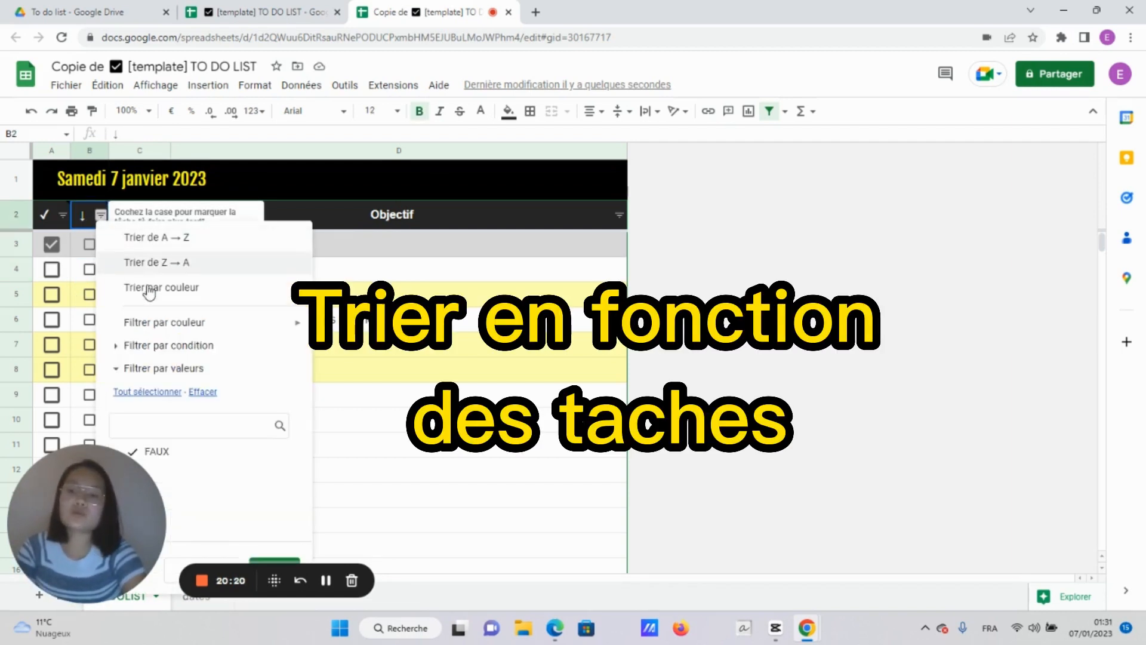
mouse_move(154, 294)
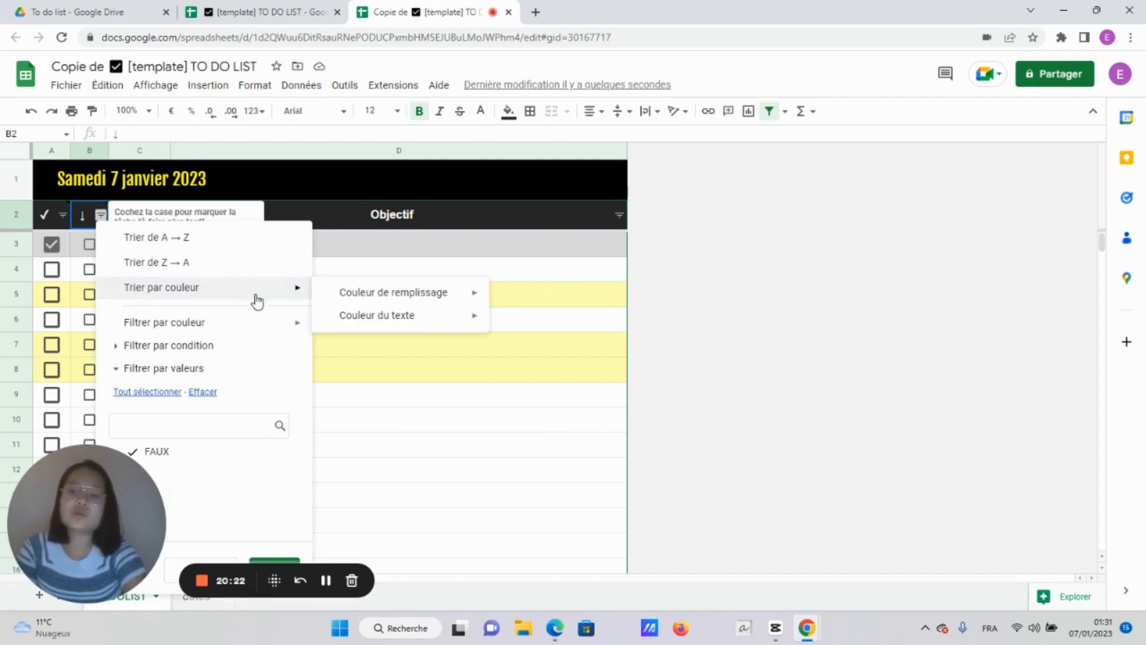
mouse_move(353, 302)
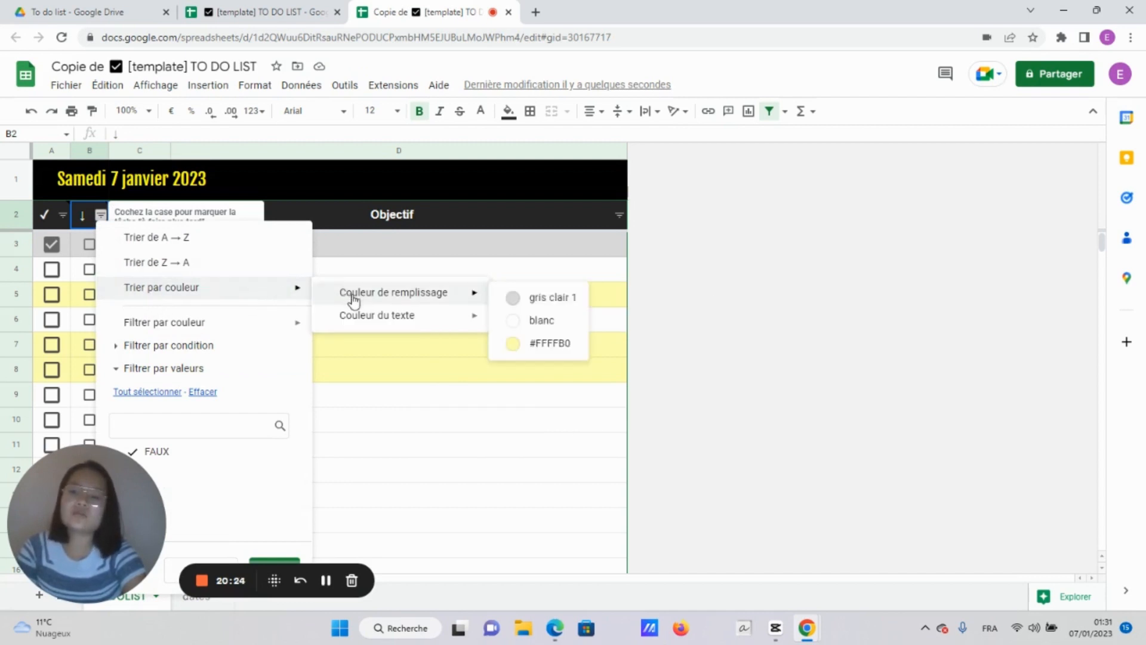
click(555, 345)
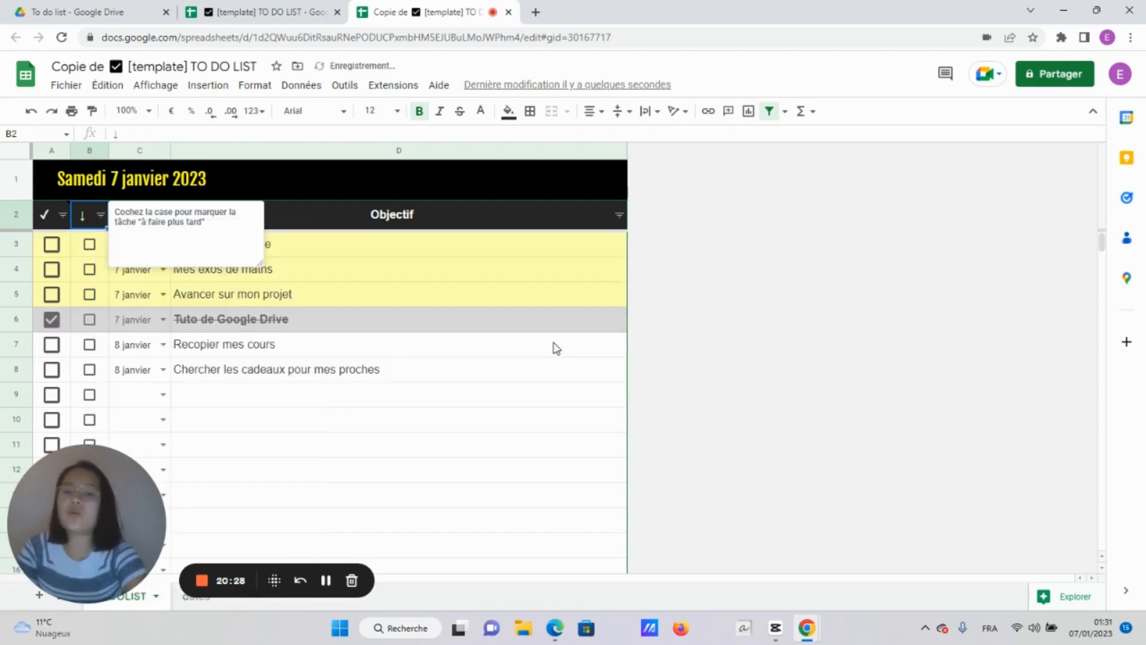
click(431, 381)
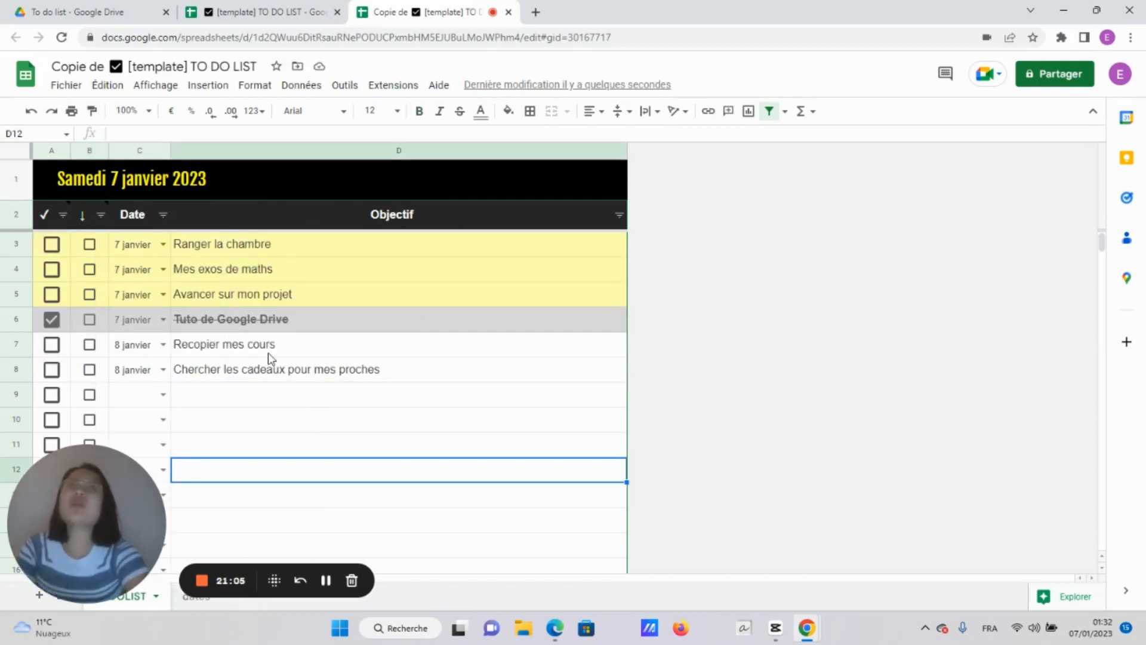